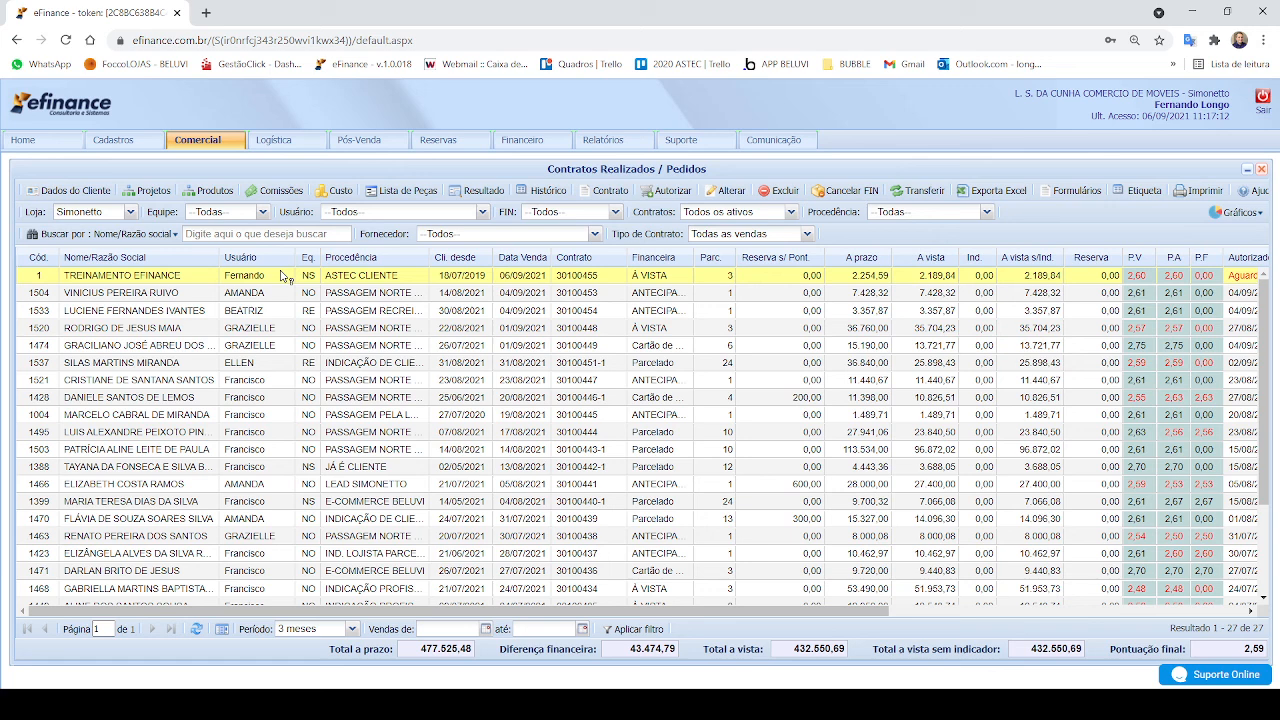
Step: Select the training client's contract in the contracts list, and open the accounts receivable (A Receber) list in the finance area
{"action": "left_click", "coordinate": [282, 276]}
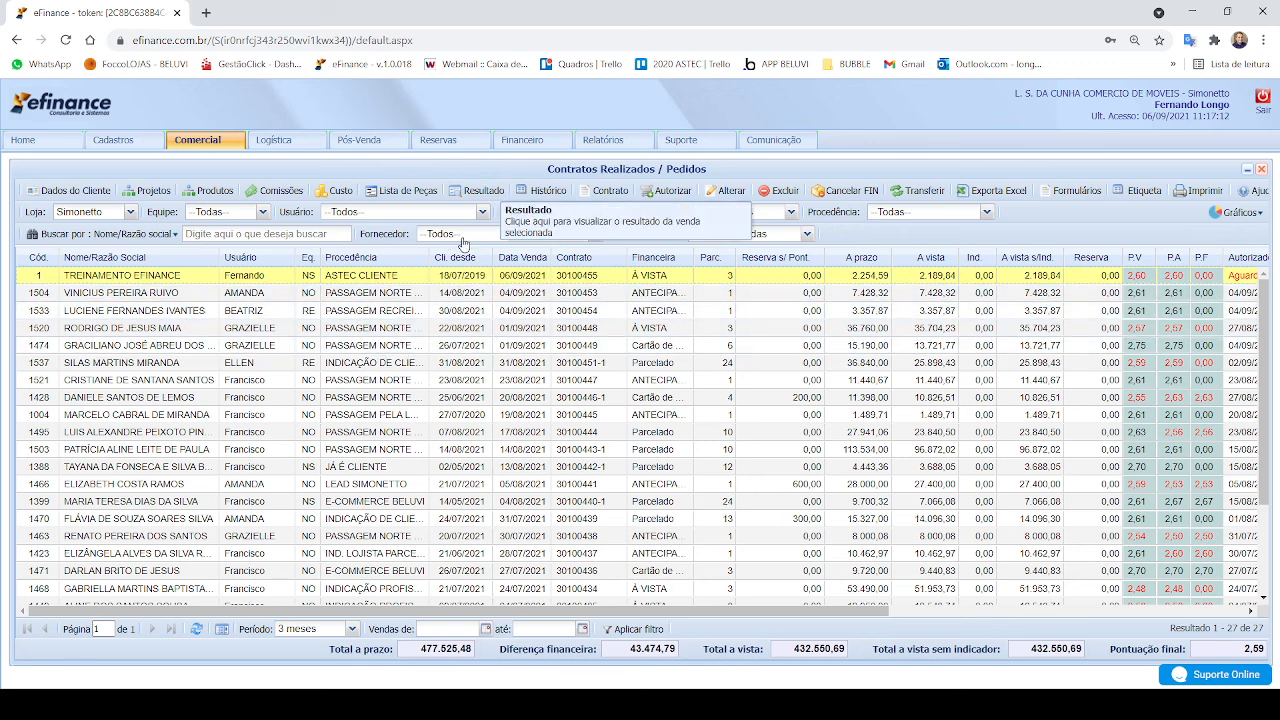
{"action": "left_click", "coordinate": [534, 146]}
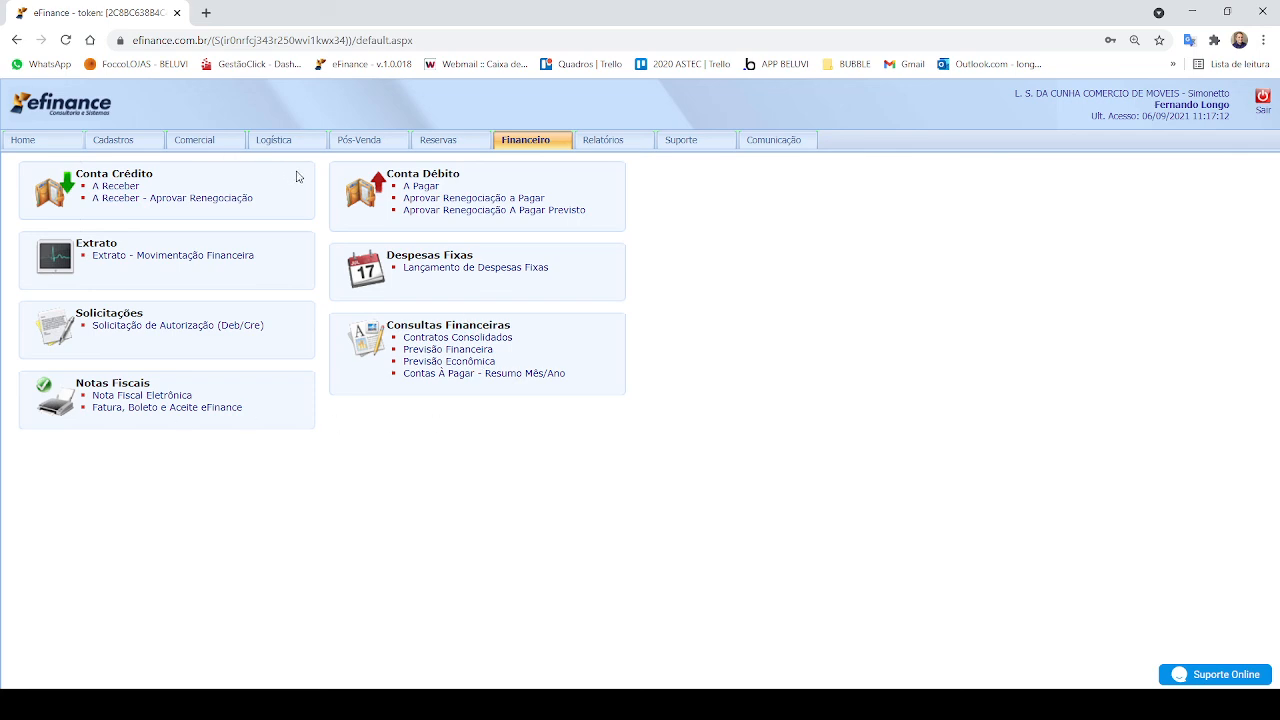
{"action": "left_click", "coordinate": [115, 188]}
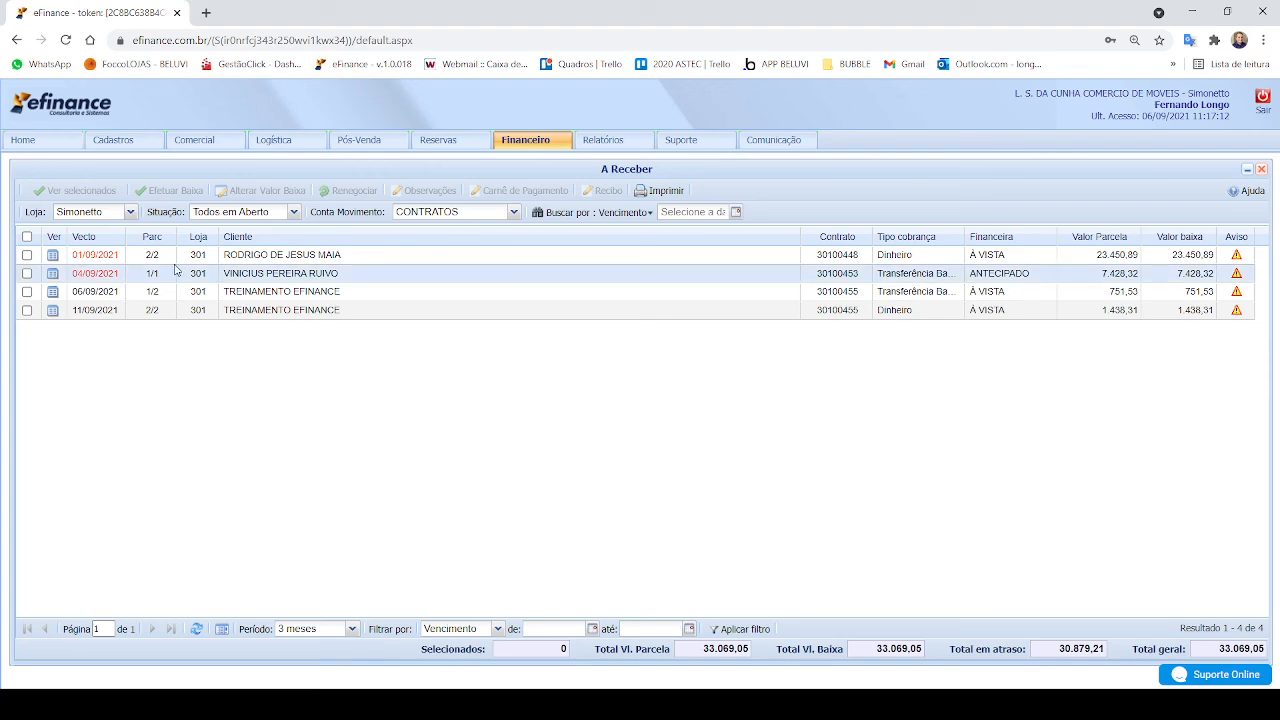
Step: Check the completed contracts list in the commercial area again and return to the A Receber list
{"action": "left_click", "coordinate": [1261, 170]}
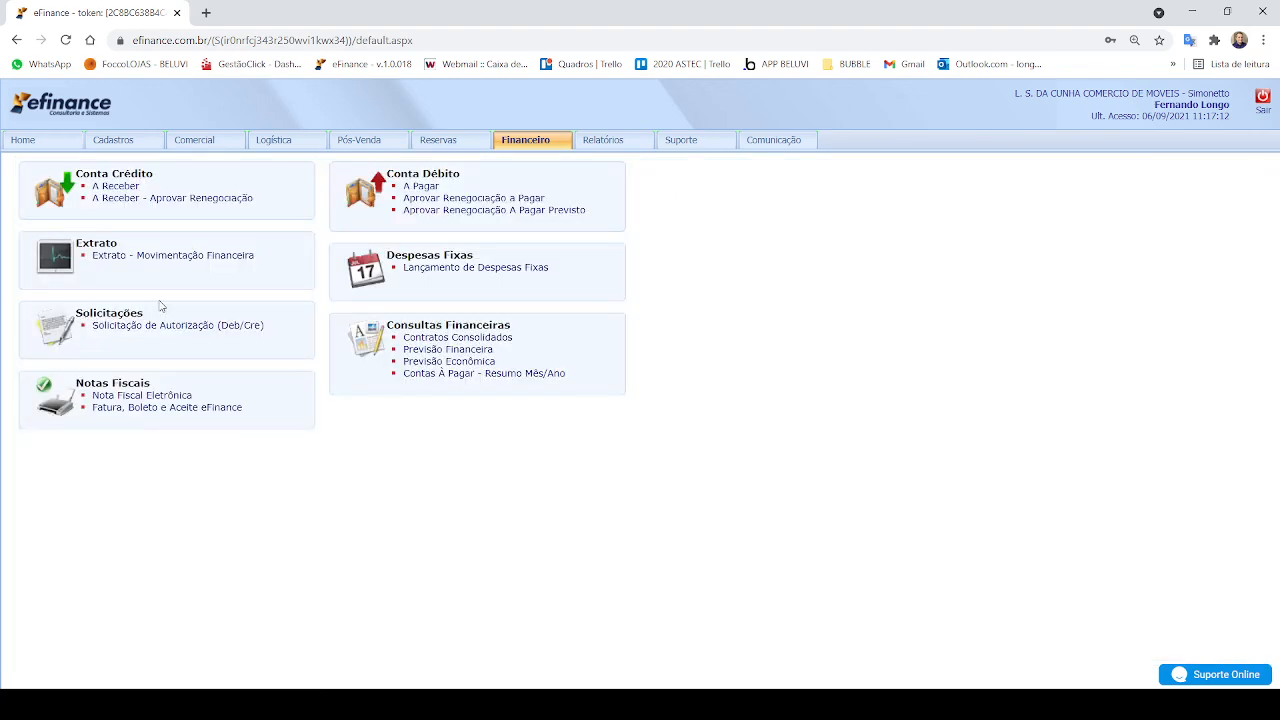
{"action": "left_click", "coordinate": [199, 140]}
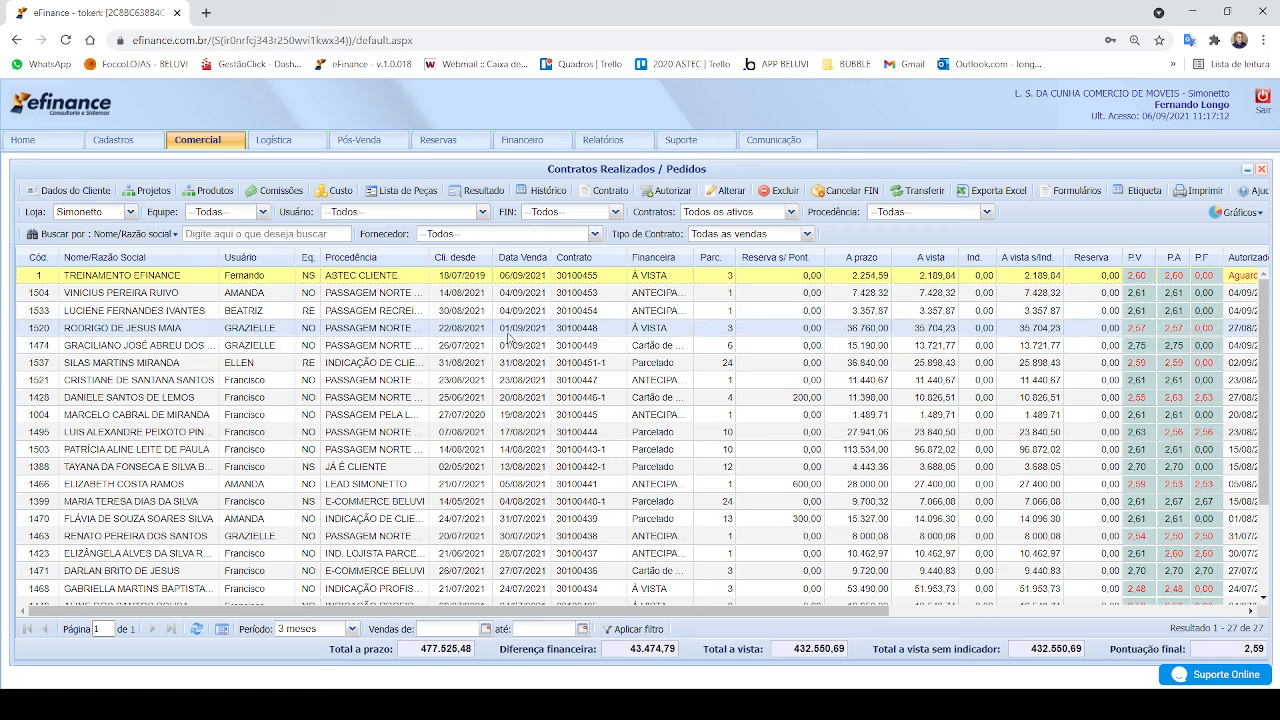
{"action": "left_click", "coordinate": [527, 141]}
{"action": "left_click", "coordinate": [115, 187]}
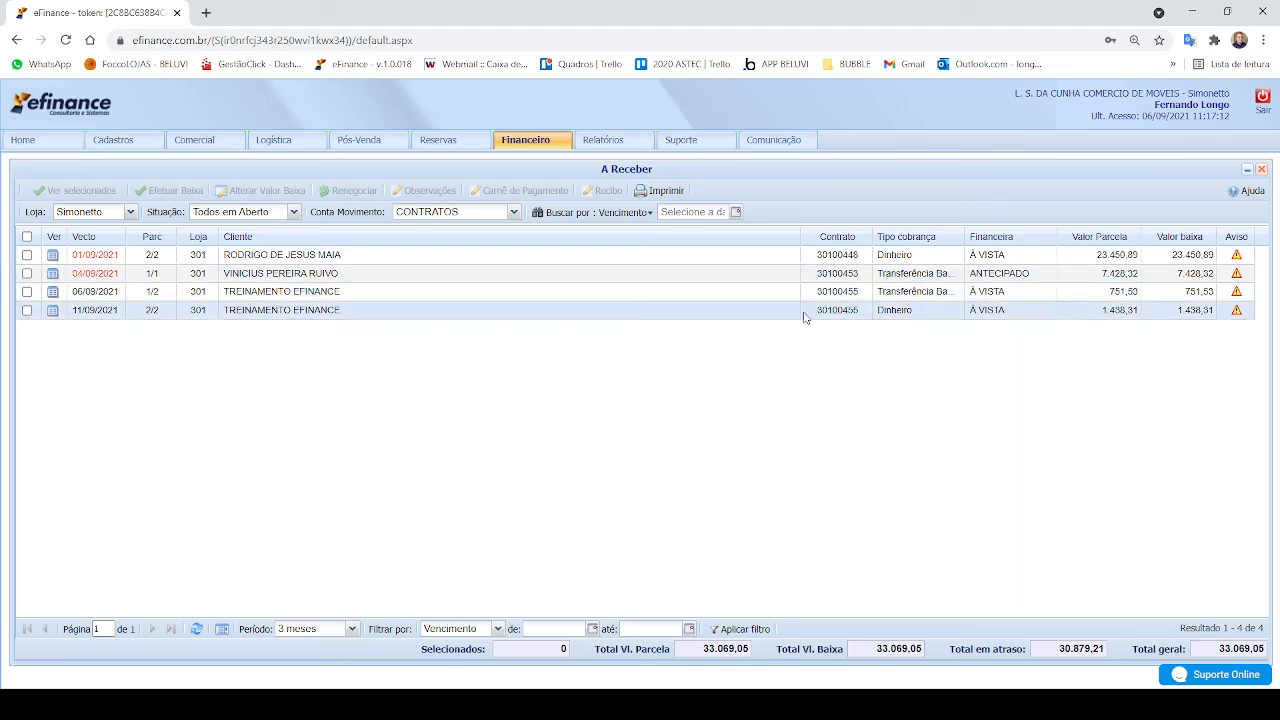
Step: Select TREINAMENTO EFINANCE's installment 1/2 due 06/09/2021 and start a new observation for it
{"action": "left_click", "coordinate": [27, 291]}
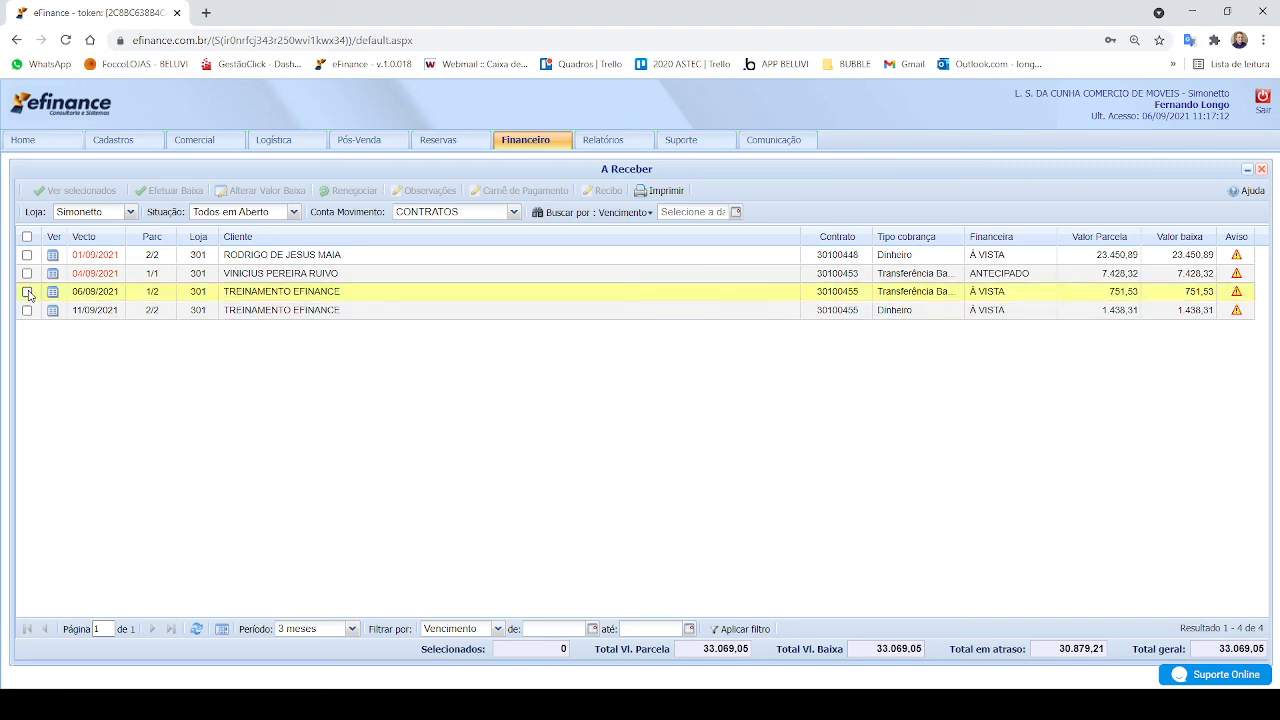
{"action": "left_click", "coordinate": [424, 191]}
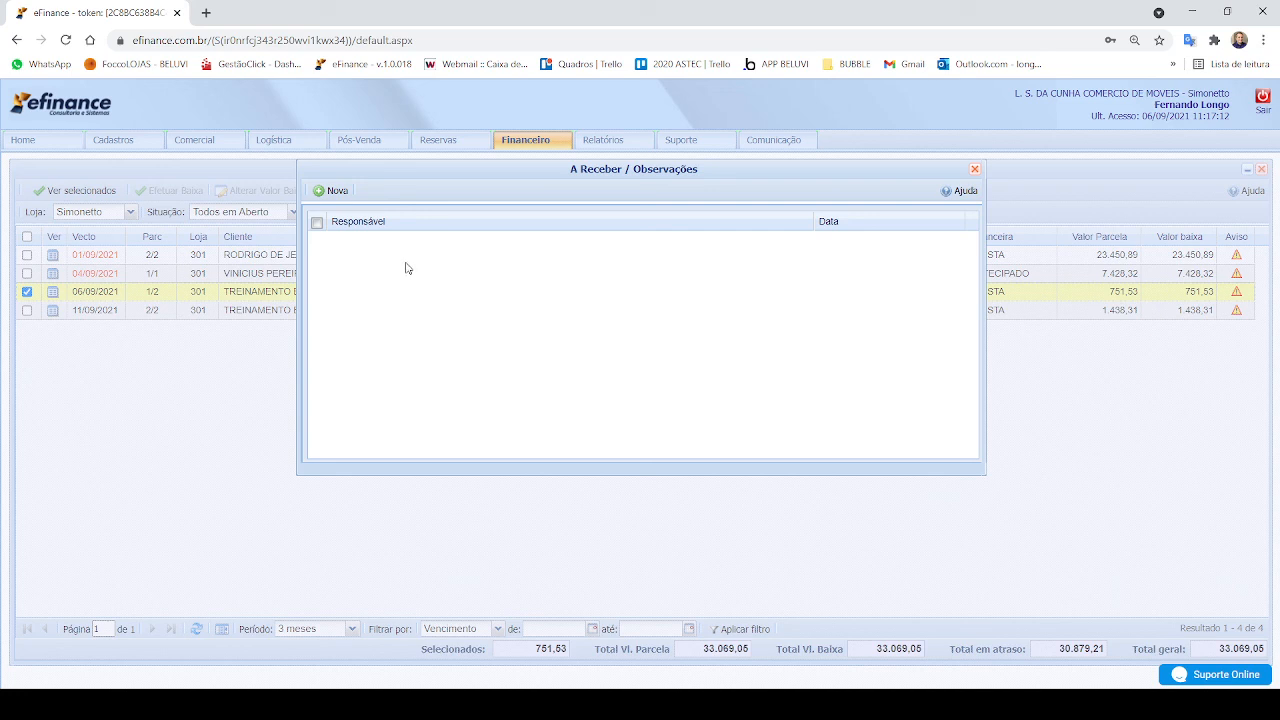
{"action": "left_click", "coordinate": [331, 193]}
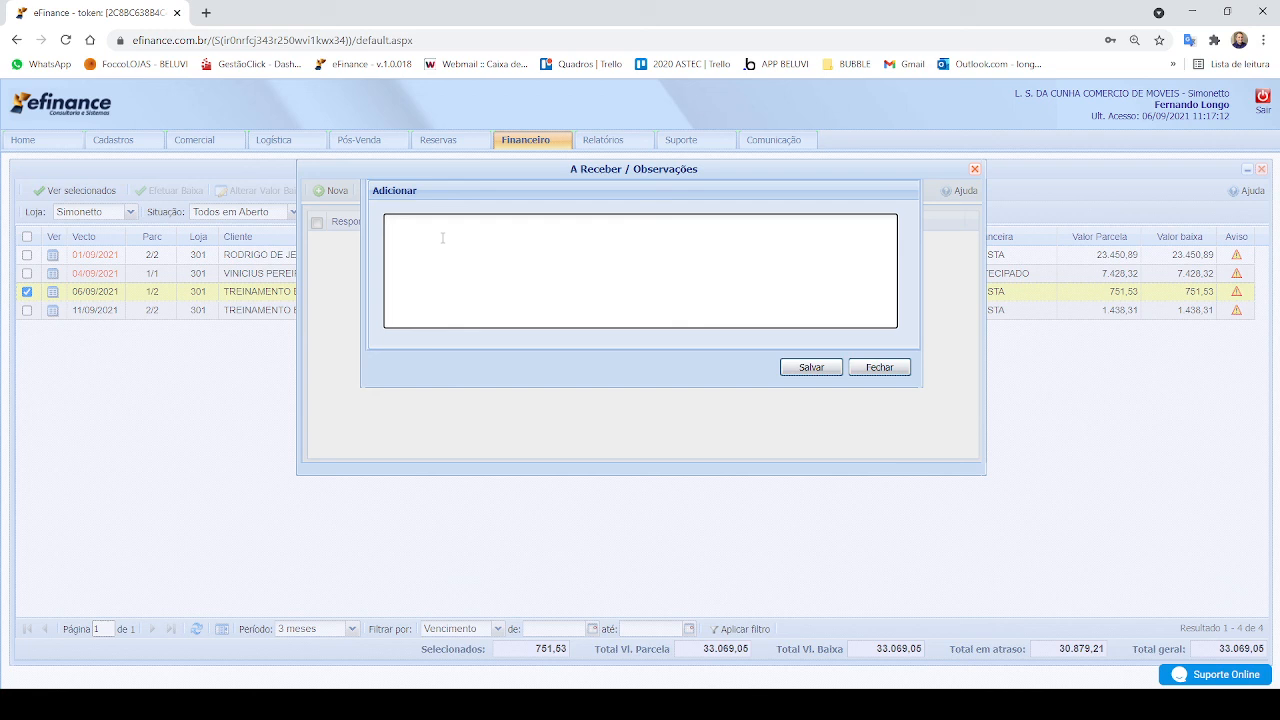
{"action": "type", "text": "CLIENTE REALIZOU PAGAMENTO POR PIX"}
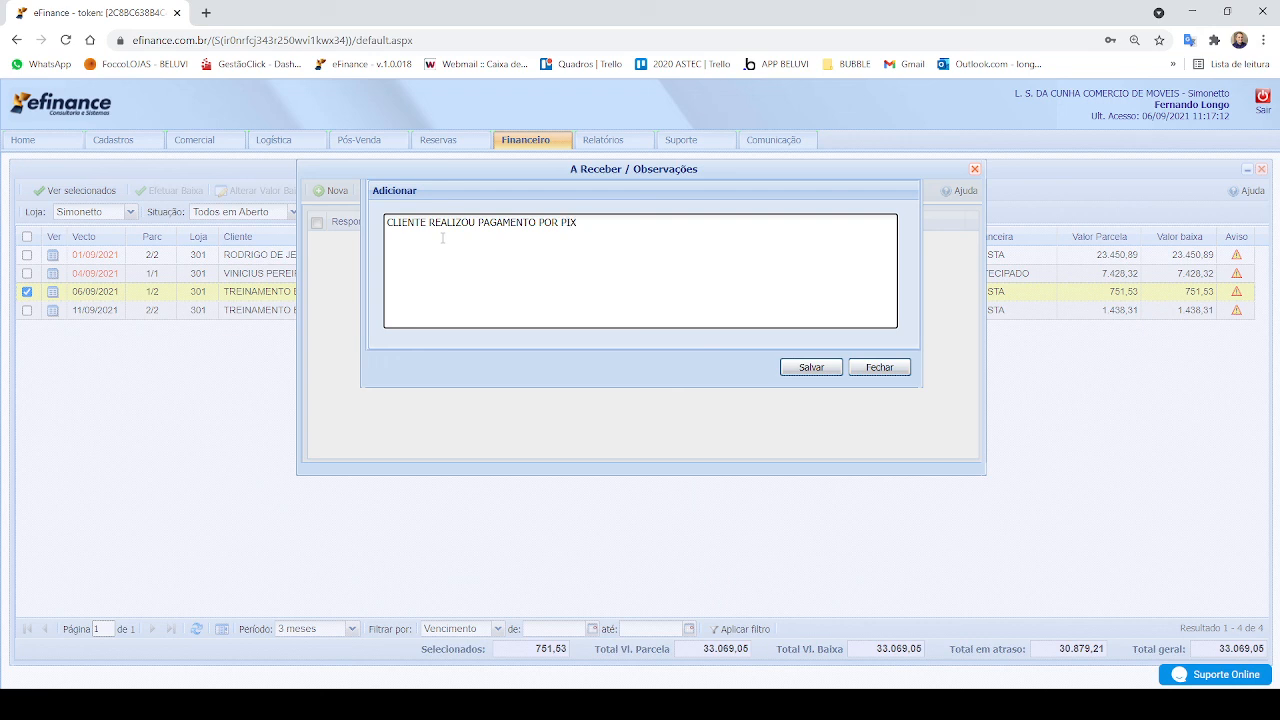
{"action": "key", "text": "BackSpace"}
{"action": "key", "text": "BackSpace"}
{"action": "key", "text": "BackSpace"}
{"action": "key", "text": "BackSpace"}
{"action": "key", "text": "BackSpace"}
{"action": "key", "text": "BackSpace"}
{"action": "key", "text": "BackSpace"}
{"action": "key", "text": "BackSpace"}
{"action": "key", "text": "BackSpace"}
{"action": "key", "text": "BackSpace"}
{"action": "key", "text": "BackSpace"}
{"action": "key", "text": "BackSpace"}
{"action": "key", "text": "BackSpace"}
{"action": "key", "text": "BackSpace"}
{"action": "key", "text": "BackSpace"}
{"action": "key", "text": "BackSpace"}
{"action": "key", "text": "BackSpace"}
{"action": "key", "text": "BackSpace"}
{"action": "key", "text": "BackSpace"}
{"action": "key", "text": "BackSpace"}
{"action": "key", "text": "BackSpace"}
{"action": "key", "text": "BackSpace"}
{"action": "key", "text": "BackSpace"}
{"action": "key", "text": "BackSpace"}
{"action": "key", "text": "BackSpace"}
{"action": "key", "text": "BackSpace"}
{"action": "type", "text": "CLIENTE FARÁ PIX ATÉ SEGUNDA FEIRA"}
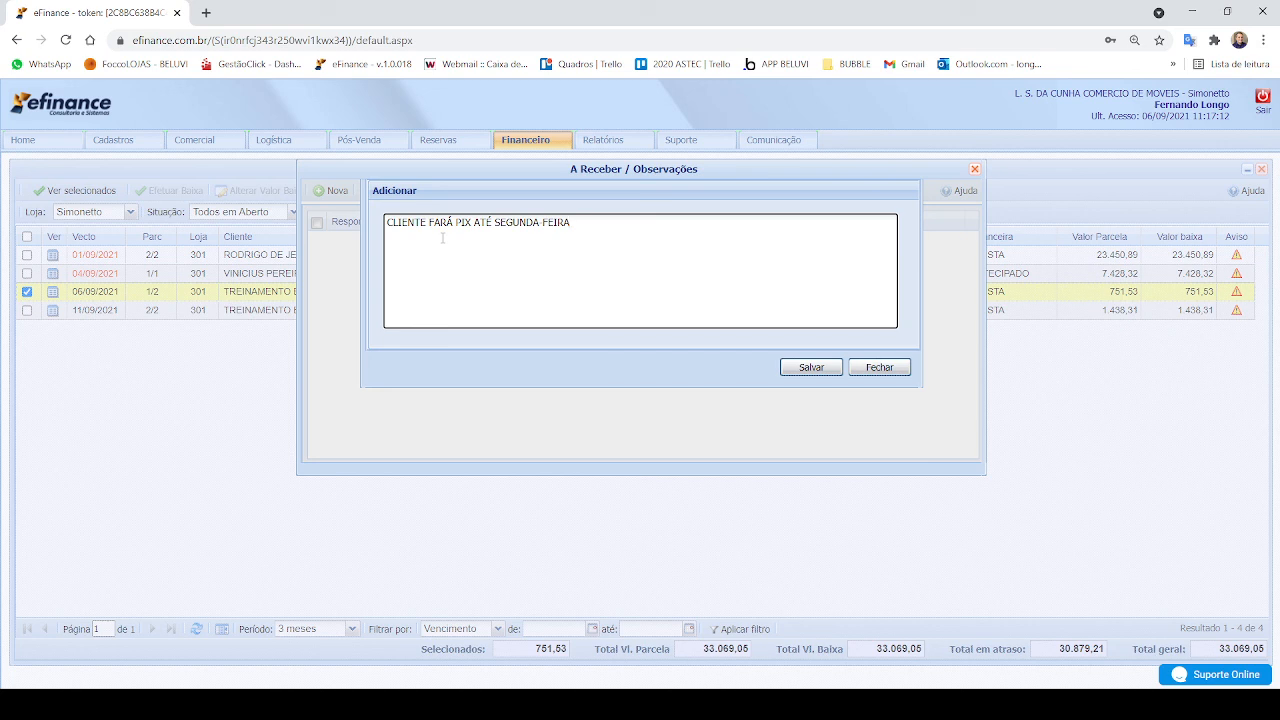
{"action": "key", "text": "BackSpace"}
{"action": "key", "text": "BackSpace"}
{"action": "key", "text": "BackSpace"}
{"action": "key", "text": "BackSpace"}
{"action": "key", "text": "BackSpace"}
{"action": "key", "text": "BackSpace"}
{"action": "key", "text": "BackSpace"}
{"action": "key", "text": "BackSpace"}
{"action": "key", "text": "BackSpace"}
{"action": "key", "text": "BackSpace"}
{"action": "key", "text": "BackSpace"}
{"action": "key", "text": "BackSpace"}
{"action": "key", "text": "BackSpace"}
{"action": "key", "text": "BackSpace"}
{"action": "key", "text": "BackSpace"}
{"action": "key", "text": "BackSpace"}
{"action": "key", "text": "BackSpace"}
{"action": "key", "text": "BackSpace"}
{"action": "key", "text": "BackSpace"}
{"action": "key", "text": "BackSpace"}
{"action": "key", "text": "BackSpace"}
{"action": "key", "text": "BackSpace"}
{"action": "key", "text": "BackSpace"}
{"action": "key", "text": "BackSpace"}
{"action": "key", "text": "BackSpace"}
{"action": "type", "text": "PAGAMENTO POR CARTÃO "}
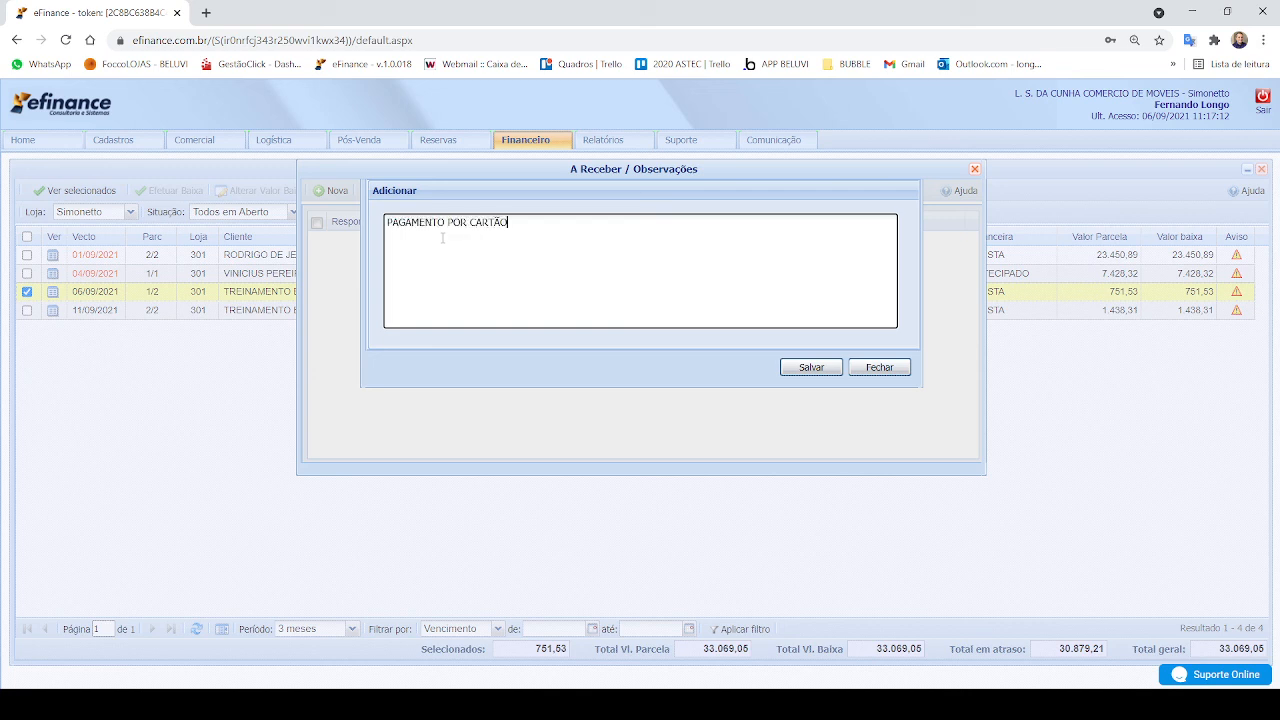
{"action": "type", "text": "DE DÉBITO"}
{"action": "key", "text": "BackSpace"}
{"action": "key", "text": "BackSpace"}
{"action": "key", "text": "BackSpace"}
{"action": "key", "text": "BackSpace"}
{"action": "key", "text": "BackSpace"}
{"action": "key", "text": "BackSpace"}
{"action": "key", "text": "BackSpace"}
{"action": "key", "text": "BackSpace"}
{"action": "key", "text": "BackSpace"}
{"action": "key", "text": "BackSpace"}
{"action": "key", "text": "BackSpace"}
{"action": "key", "text": "BackSpace"}
{"action": "key", "text": "BackSpace"}
{"action": "key", "text": "BackSpace"}
{"action": "key", "text": "BackSpace"}
{"action": "key", "text": "BackSpace"}
{"action": "key", "text": "BackSpace"}
{"action": "key", "text": "BackSpace"}
{"action": "key", "text": "BackSpace"}
{"action": "key", "text": "BackSpace"}
{"action": "type", "text": "CCLIENTE FARÁ P"}
Step: Save the observation "CLIENTE FARÁ PIX NA SEGUNDA-FEIRA" on the installment and close its observations
{"action": "type", "text": "IX NA SEGUNDA FEIRA"}
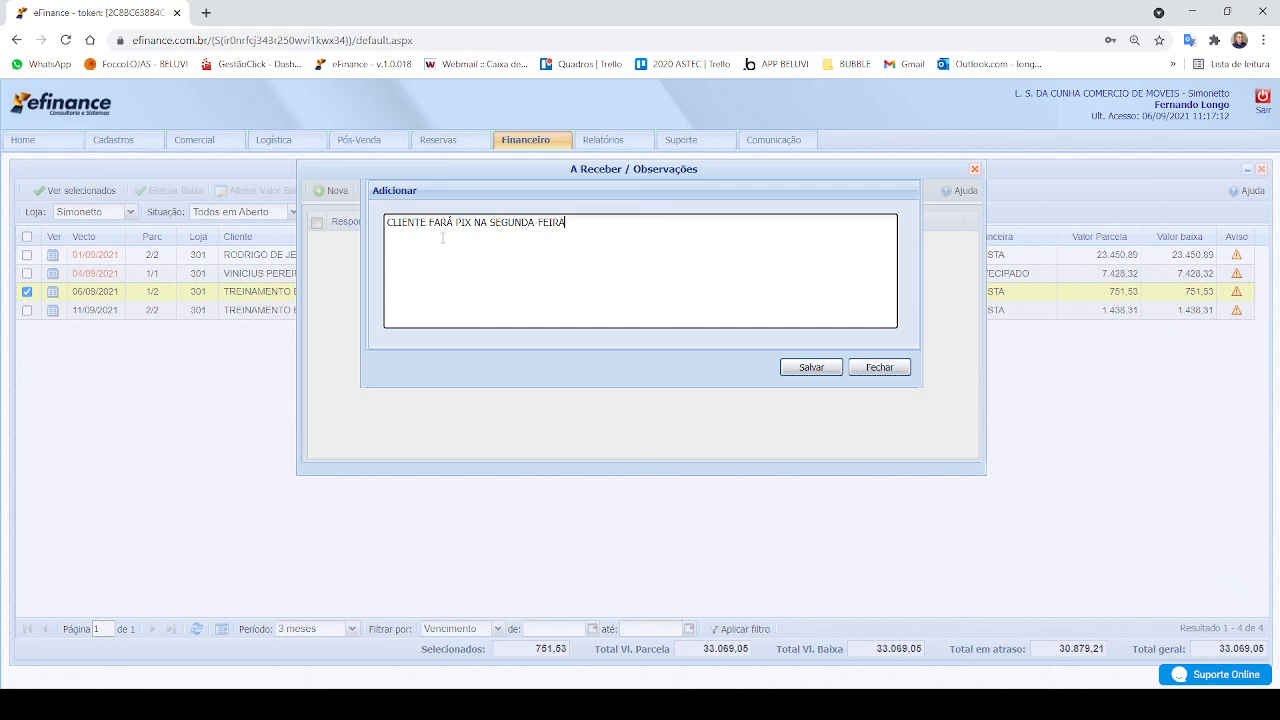
{"action": "left_click", "coordinate": [836, 370]}
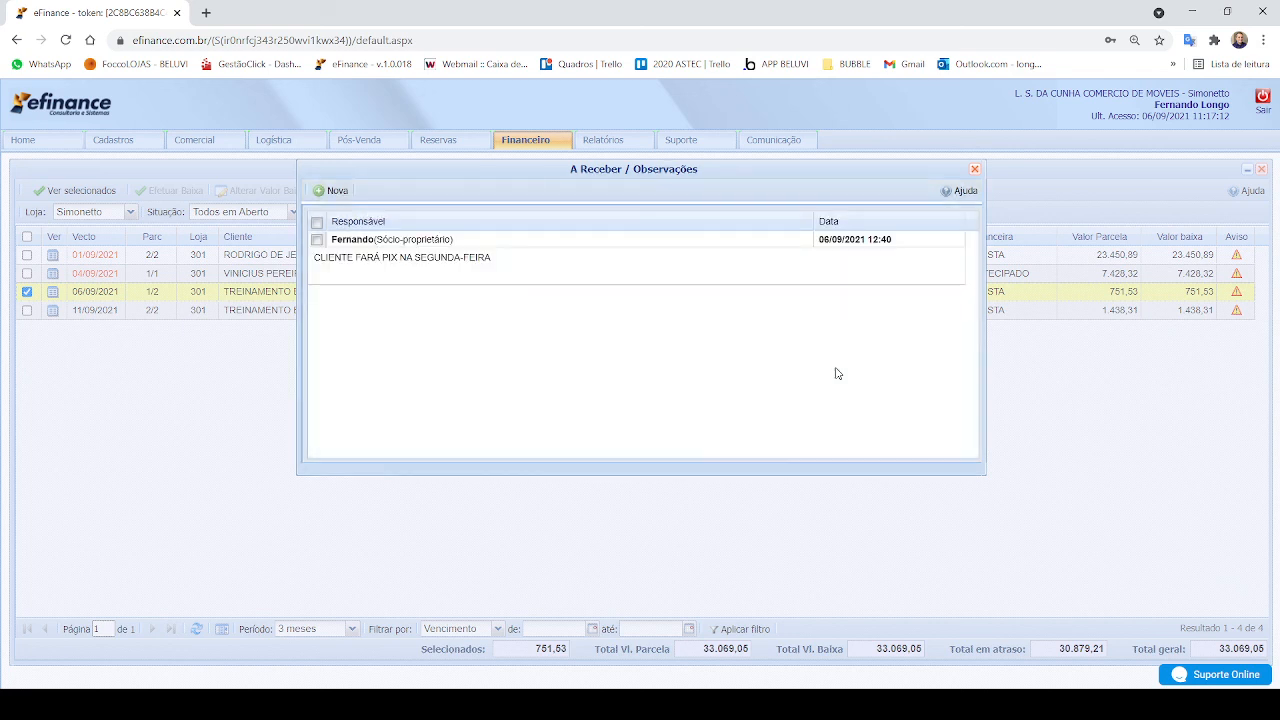
{"action": "left_click", "coordinate": [974, 169]}
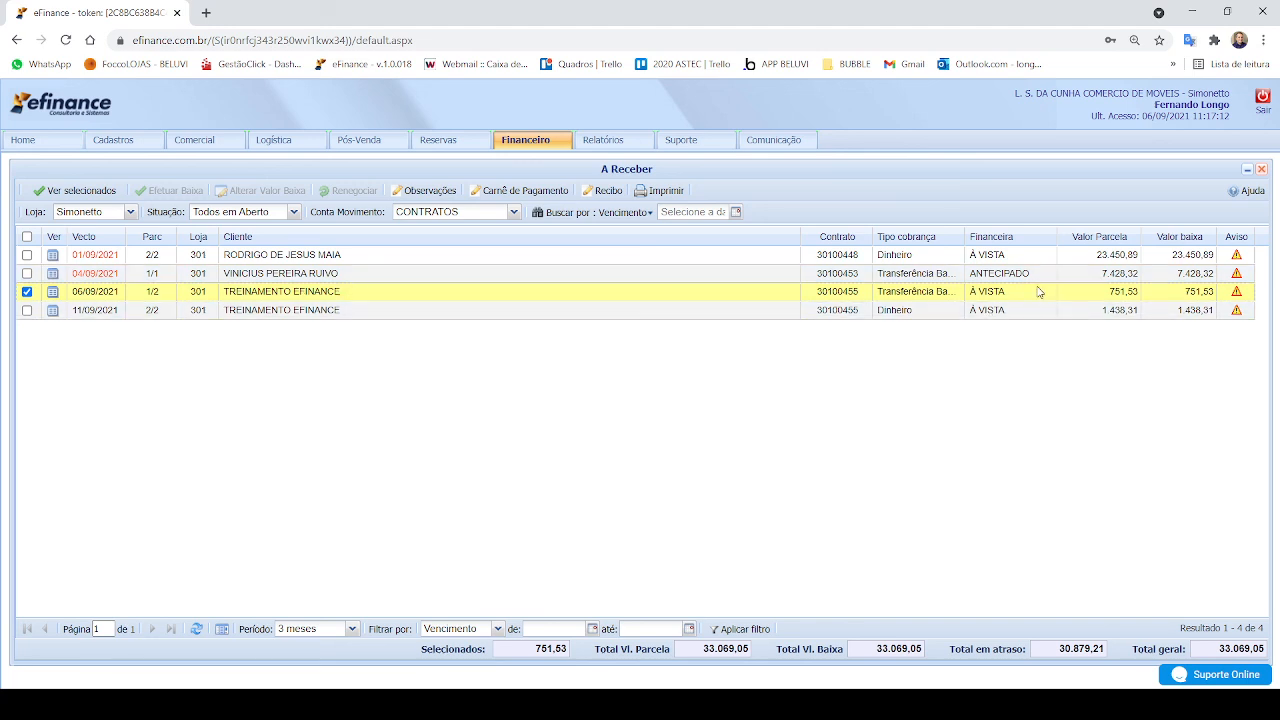
Step: Select only TREINAMENTO EFINANCE's installment 2/2 due 11/09/2021 and start a new observation for it
{"action": "left_click", "coordinate": [28, 311]}
{"action": "left_click", "coordinate": [27, 292]}
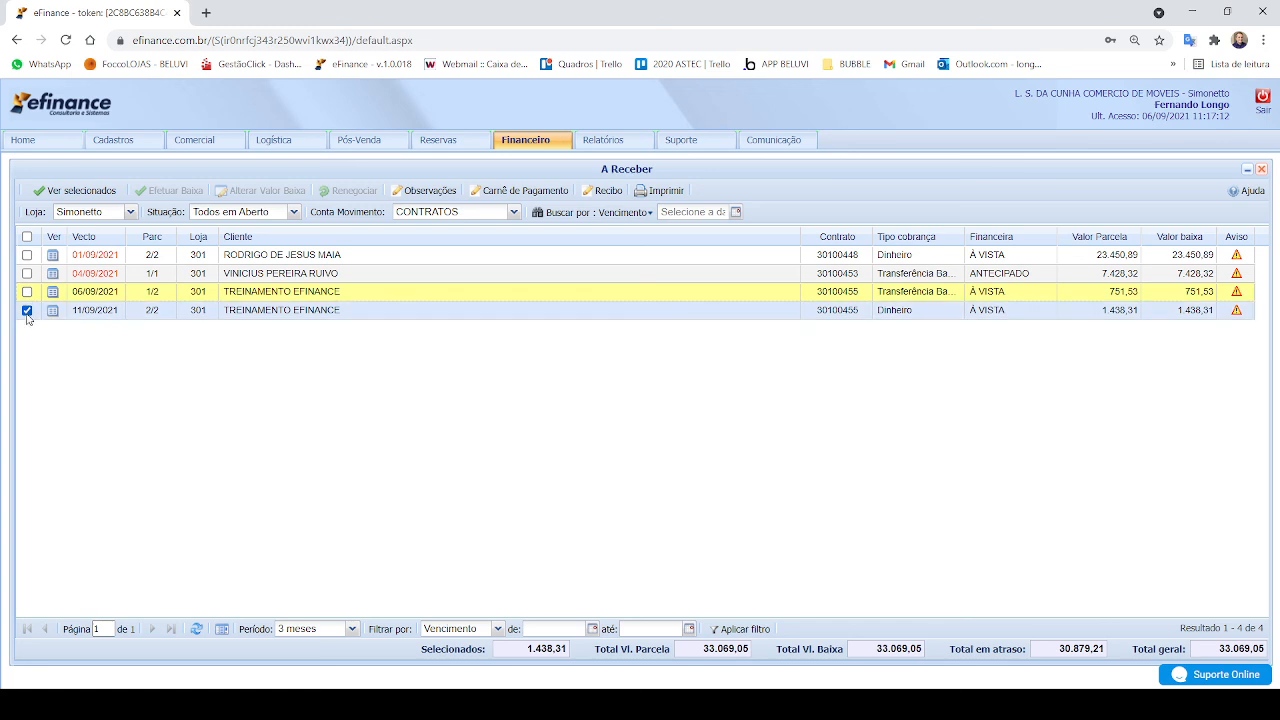
{"action": "left_click", "coordinate": [446, 313]}
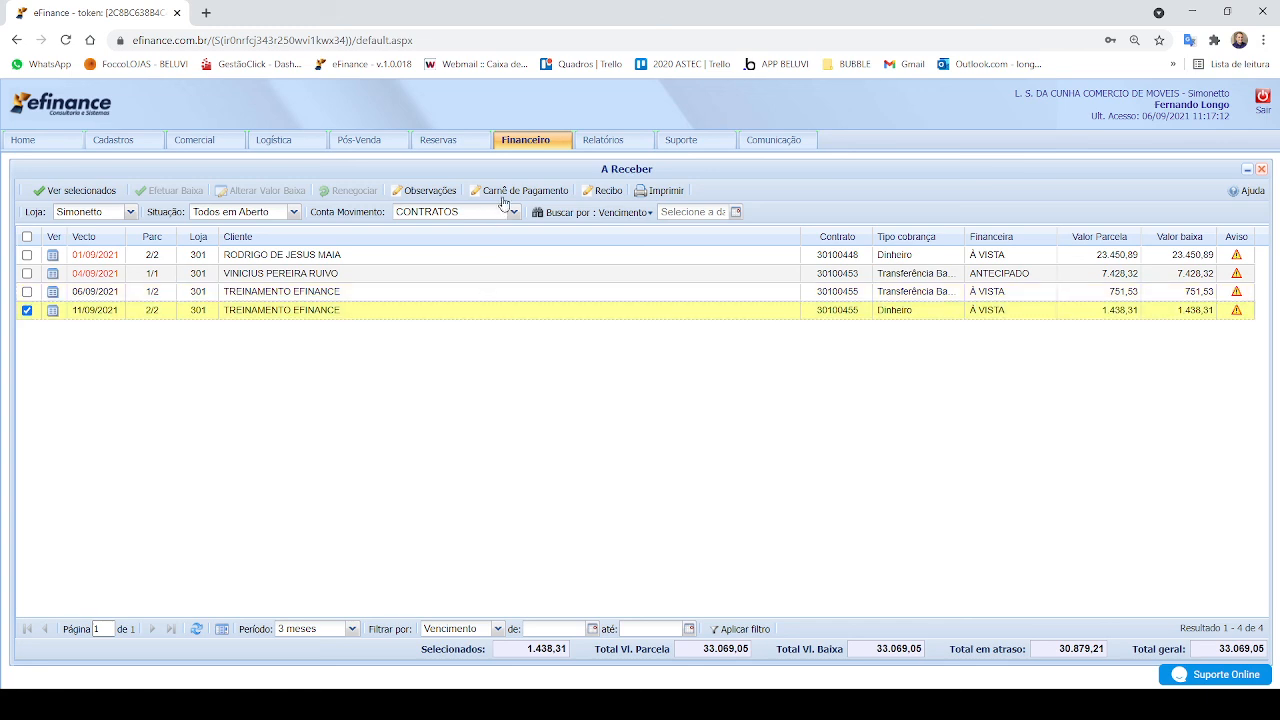
{"action": "left_click", "coordinate": [420, 194]}
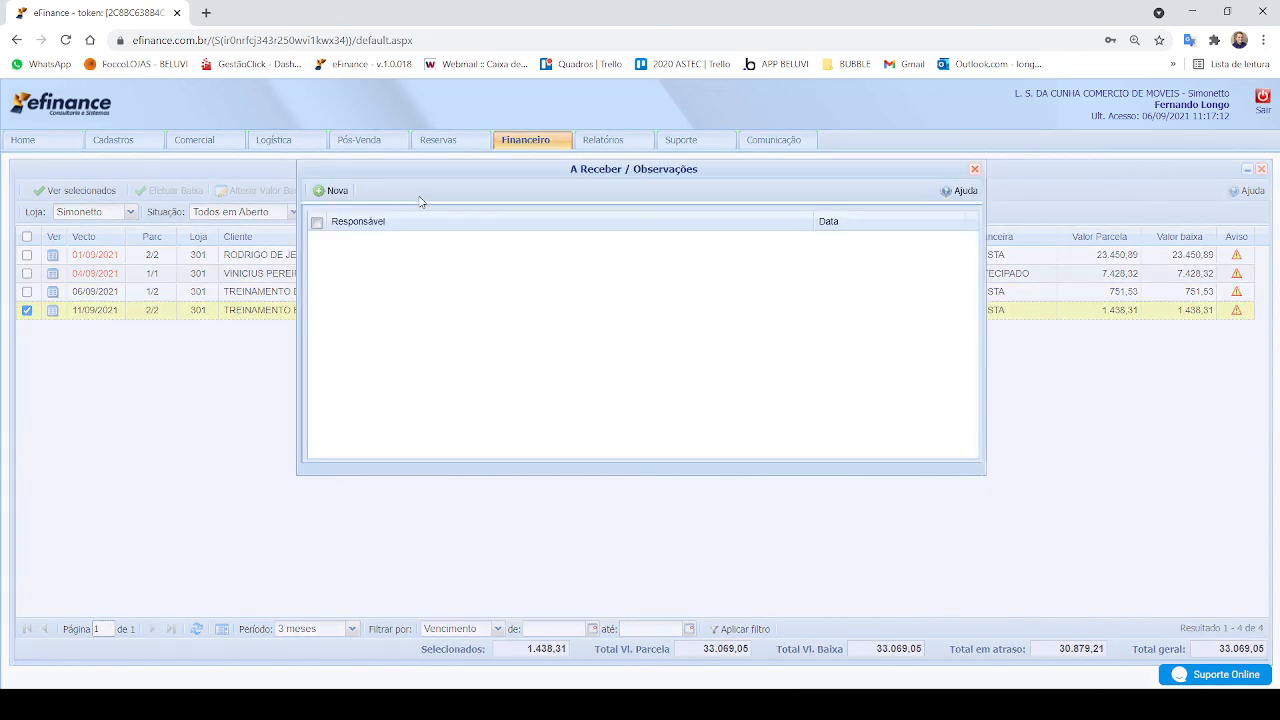
{"action": "left_click", "coordinate": [323, 191]}
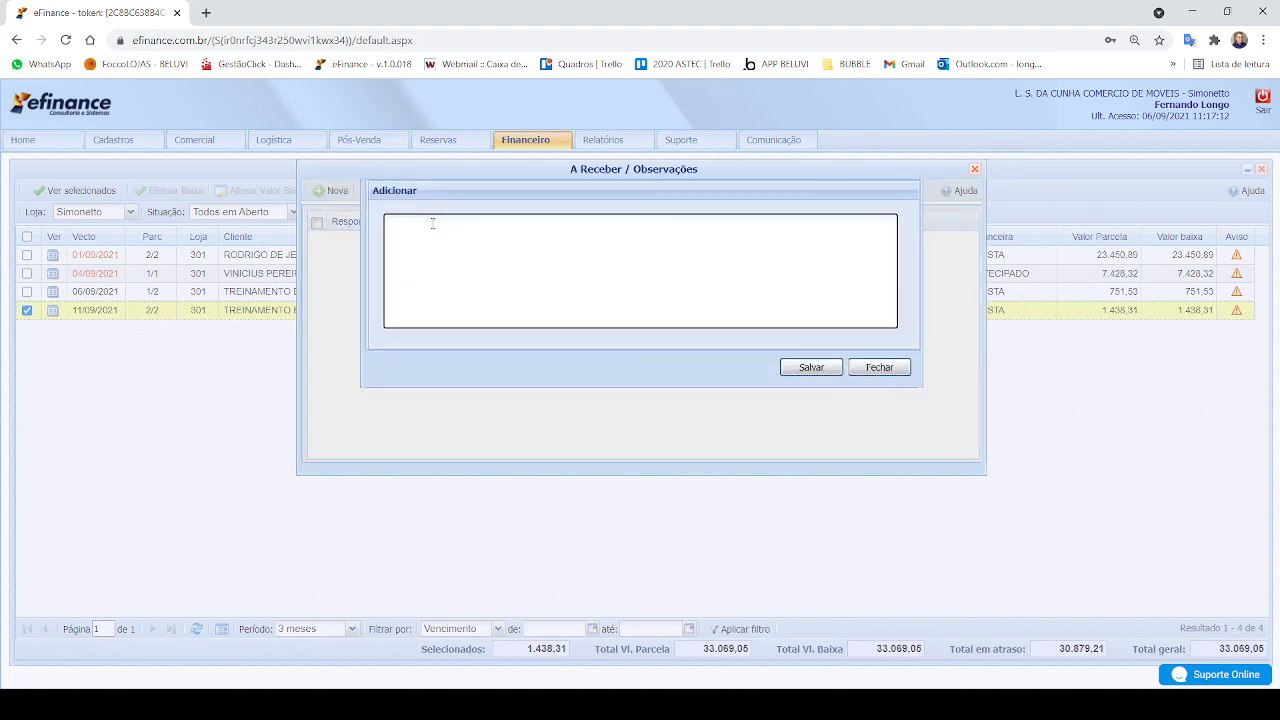
{"action": "type", "text": "PAGAMENTO RE"}
{"action": "type", "text": "A"}
{"action": "key", "text": "ctrl+BackSpace"}
{"action": "key", "text": "ctrl+BackSpace"}
Step: Save the observation "PARCELAMENTO REALIZADO POR SANTANDER." on installment 2/2 and close its observations
{"action": "type", "text": "PARCELAMENTO REALIZADO POR SANTANTE"}
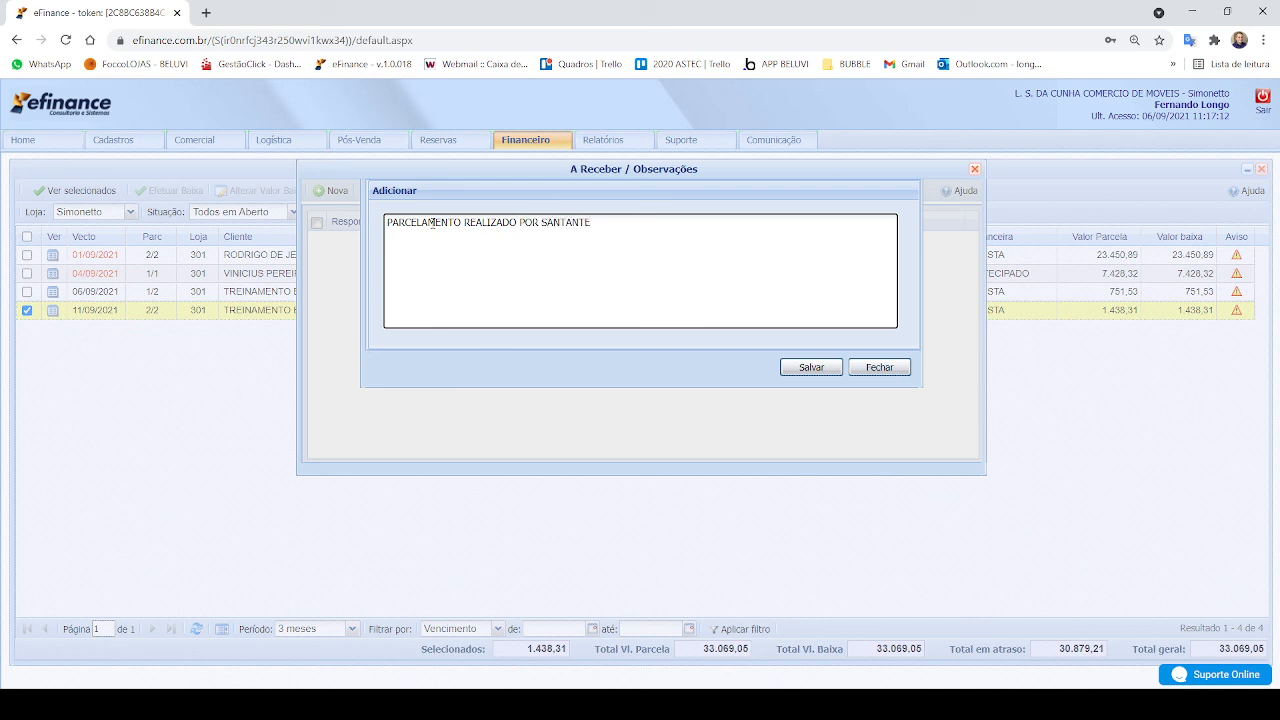
{"action": "key", "text": "BackSpace"}
{"action": "key", "text": "BackSpace"}
{"action": "type", "text": "DER."}
{"action": "left_click", "coordinate": [816, 368]}
{"action": "left_click", "coordinate": [974, 169]}
Step: Review the observations recorded for TREINAMENTO EFINANCE's installment 1/2 due 06/09/2021, and close them
{"action": "left_click", "coordinate": [446, 291]}
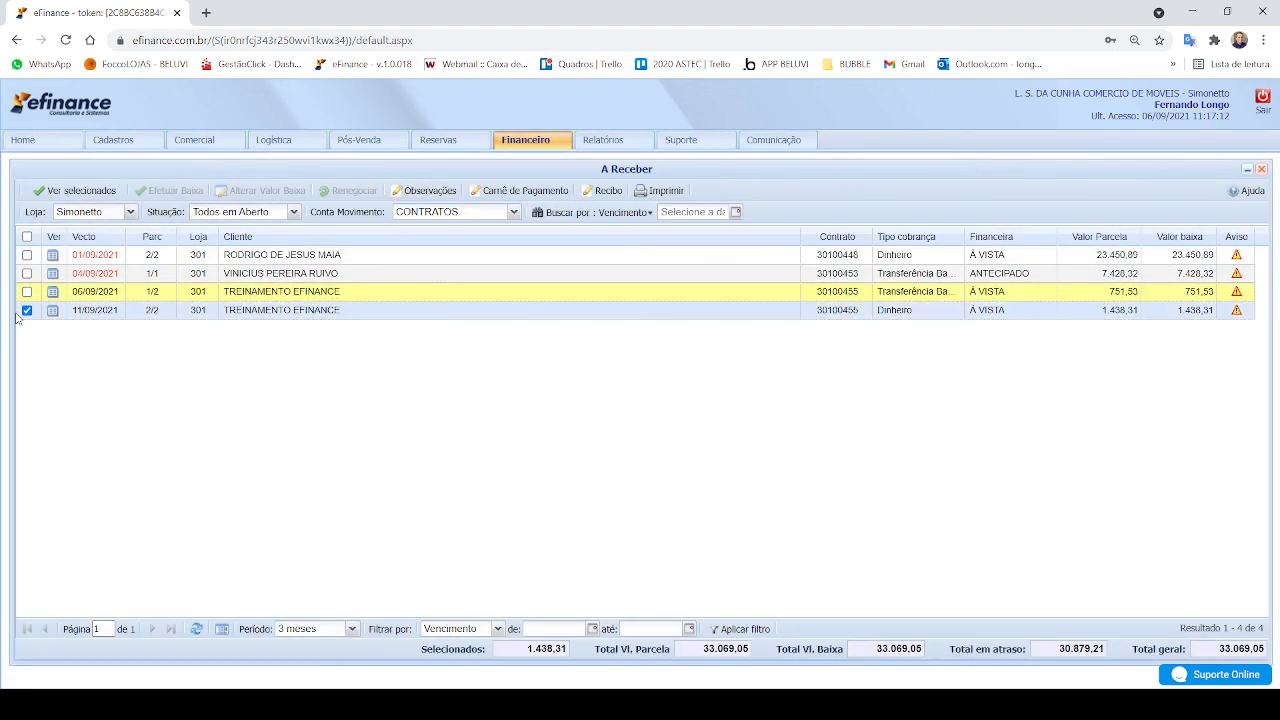
{"action": "left_click", "coordinate": [27, 310]}
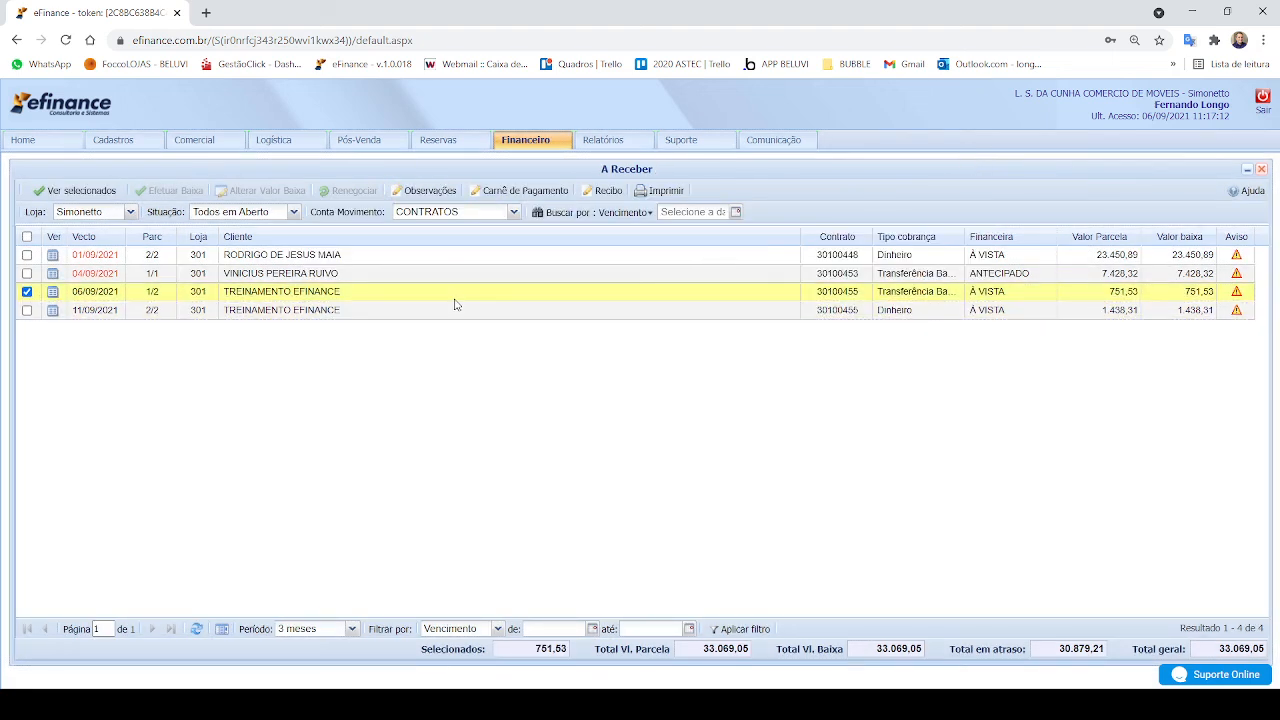
{"action": "left_click", "coordinate": [413, 192]}
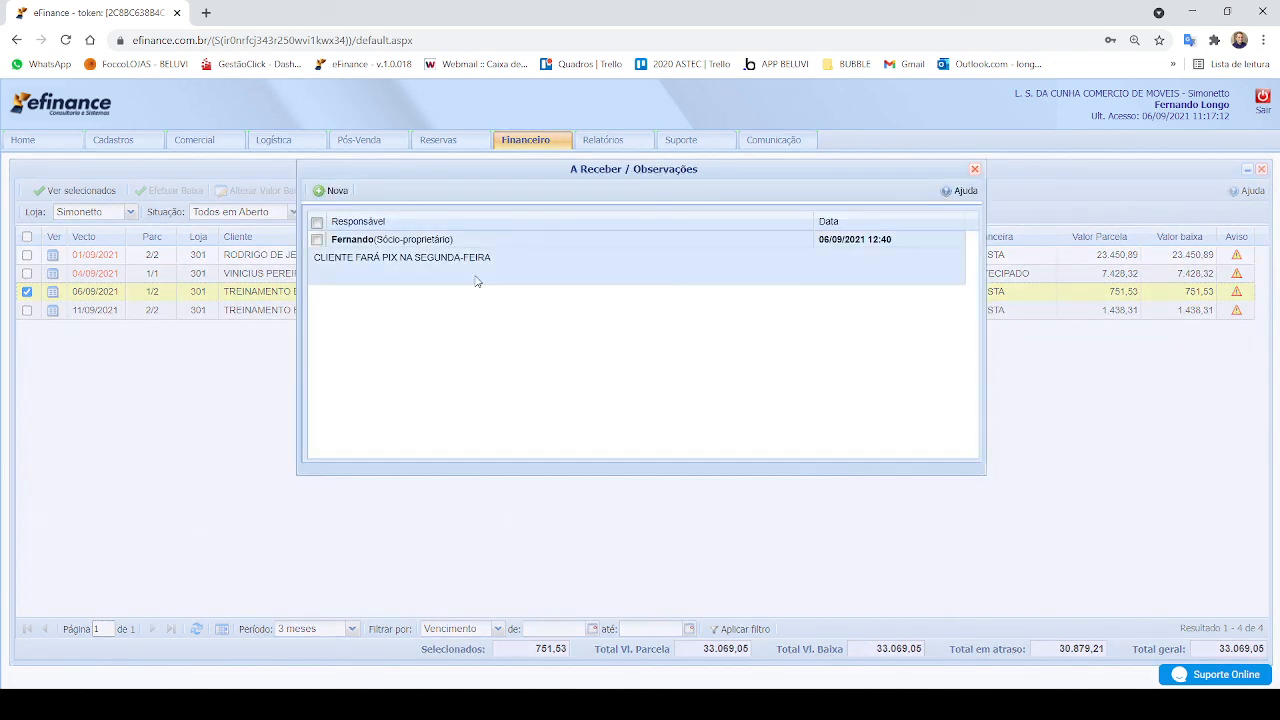
{"action": "left_click", "coordinate": [973, 170]}
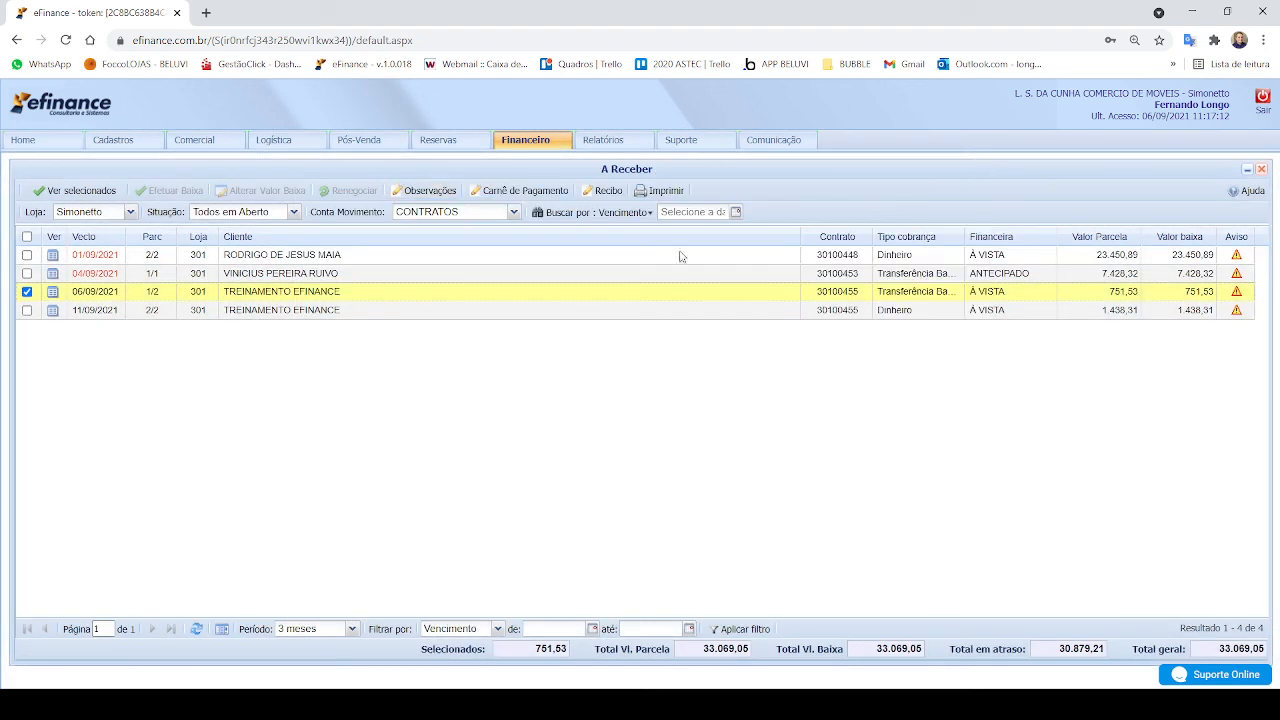
Step: Review the observations recorded for TREINAMENTO EFINANCE's installment 2/2 due 11/09/2021, and close them
{"action": "left_click", "coordinate": [27, 310]}
{"action": "left_click", "coordinate": [27, 291]}
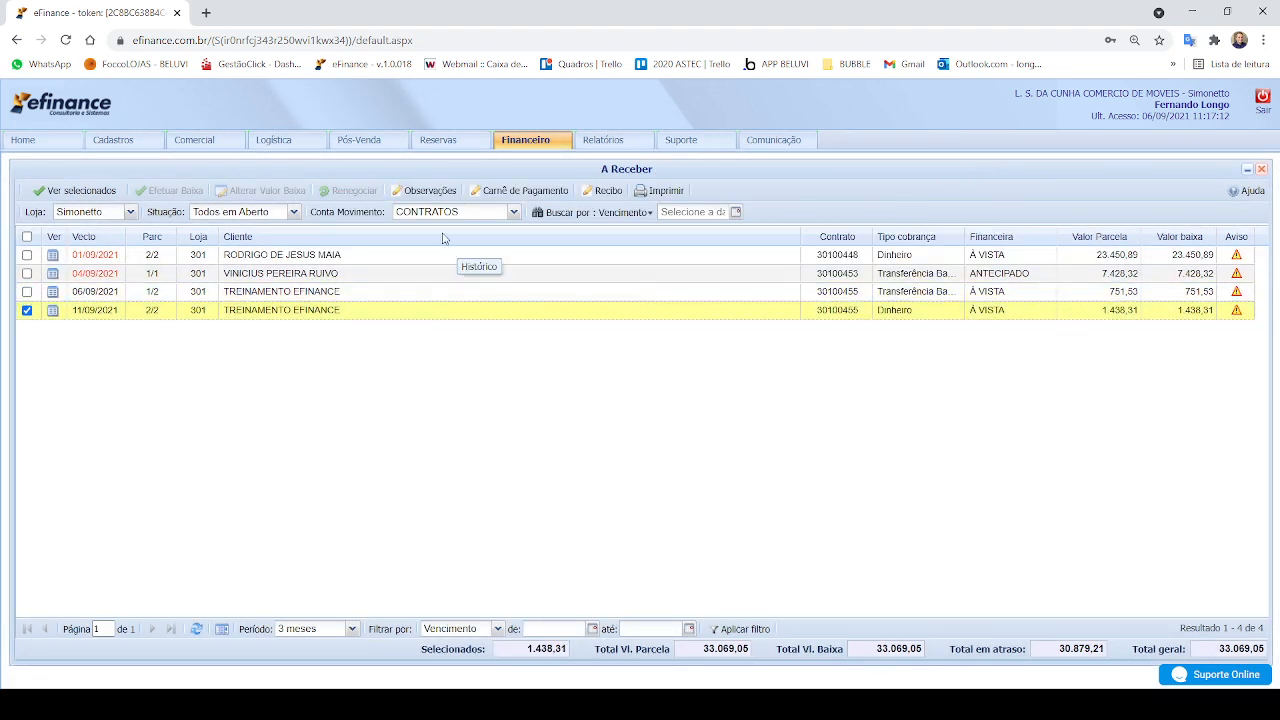
{"action": "left_click", "coordinate": [420, 190]}
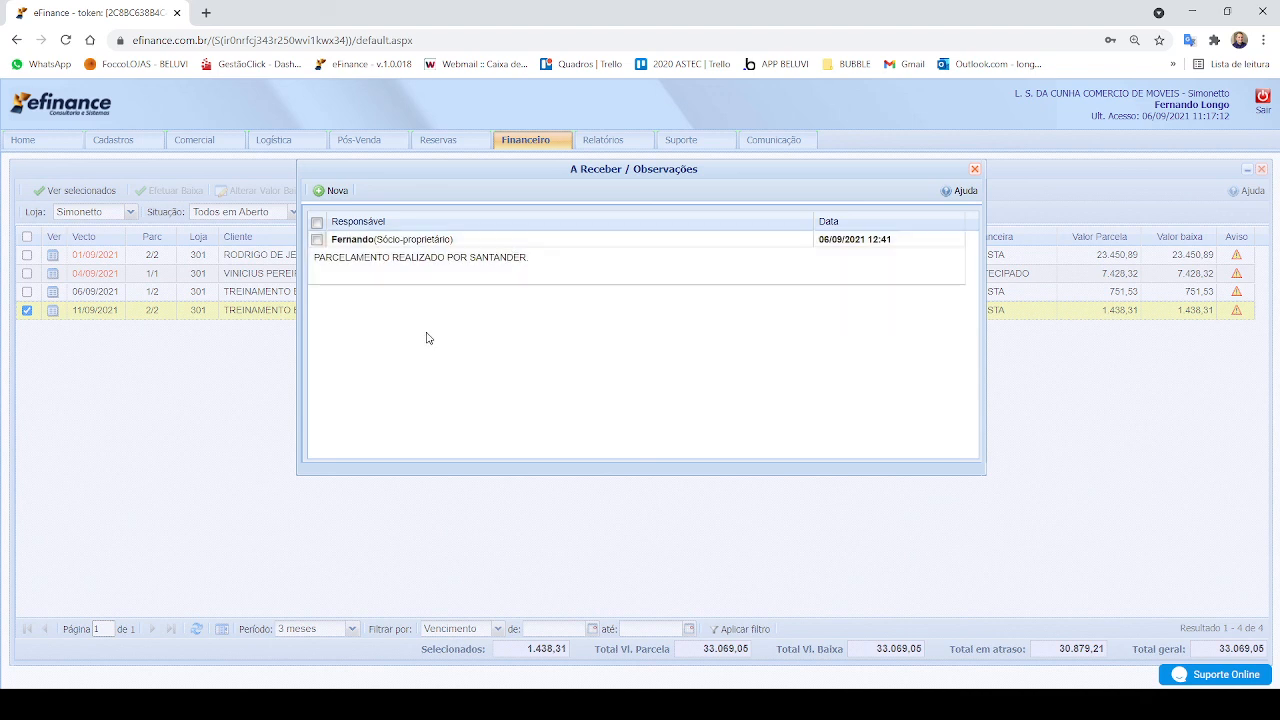
{"action": "left_click", "coordinate": [975, 169]}
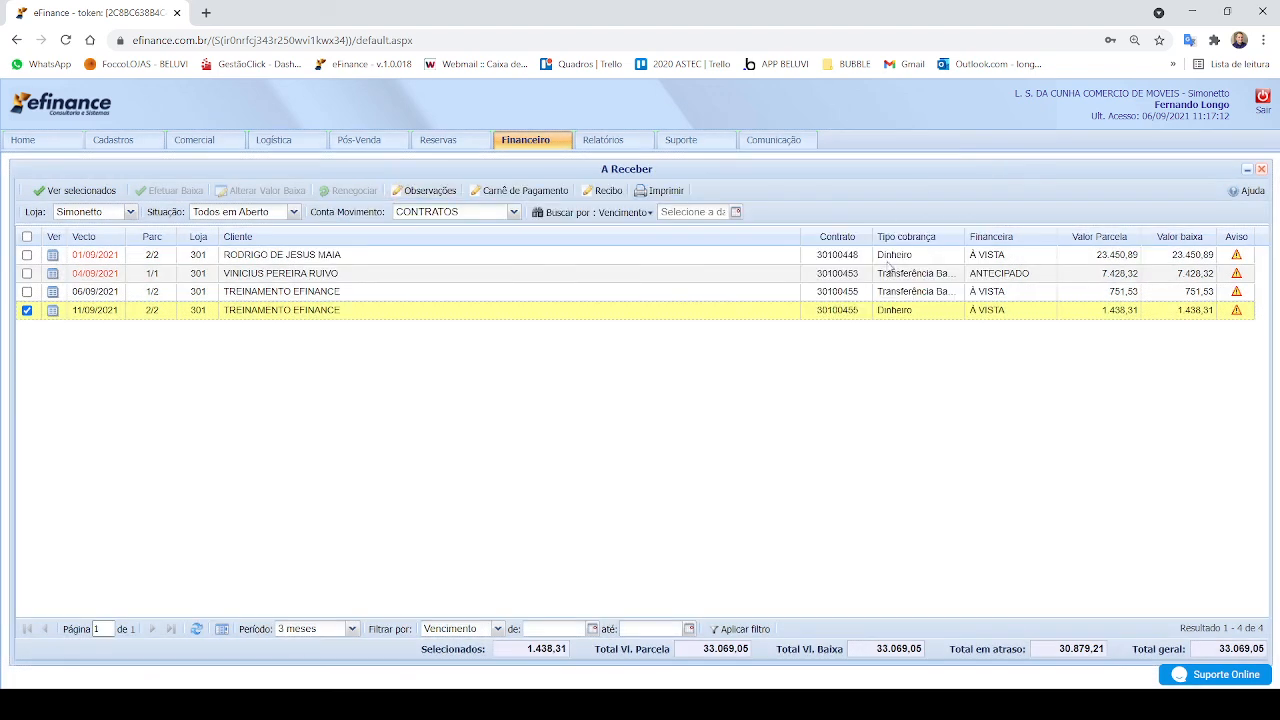
Step: Select only the installment 1/2 due 06/09/2021 again and start another observation for it
{"action": "left_click", "coordinate": [600, 299]}
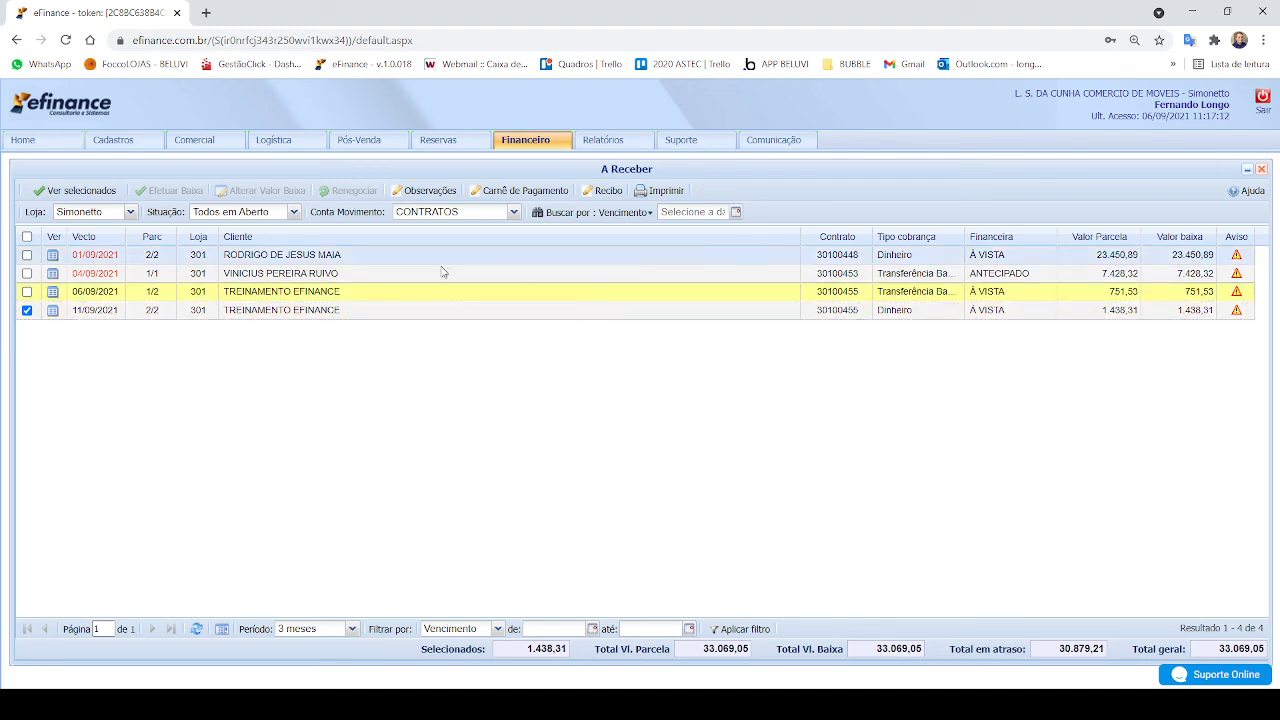
{"action": "left_click", "coordinate": [28, 309]}
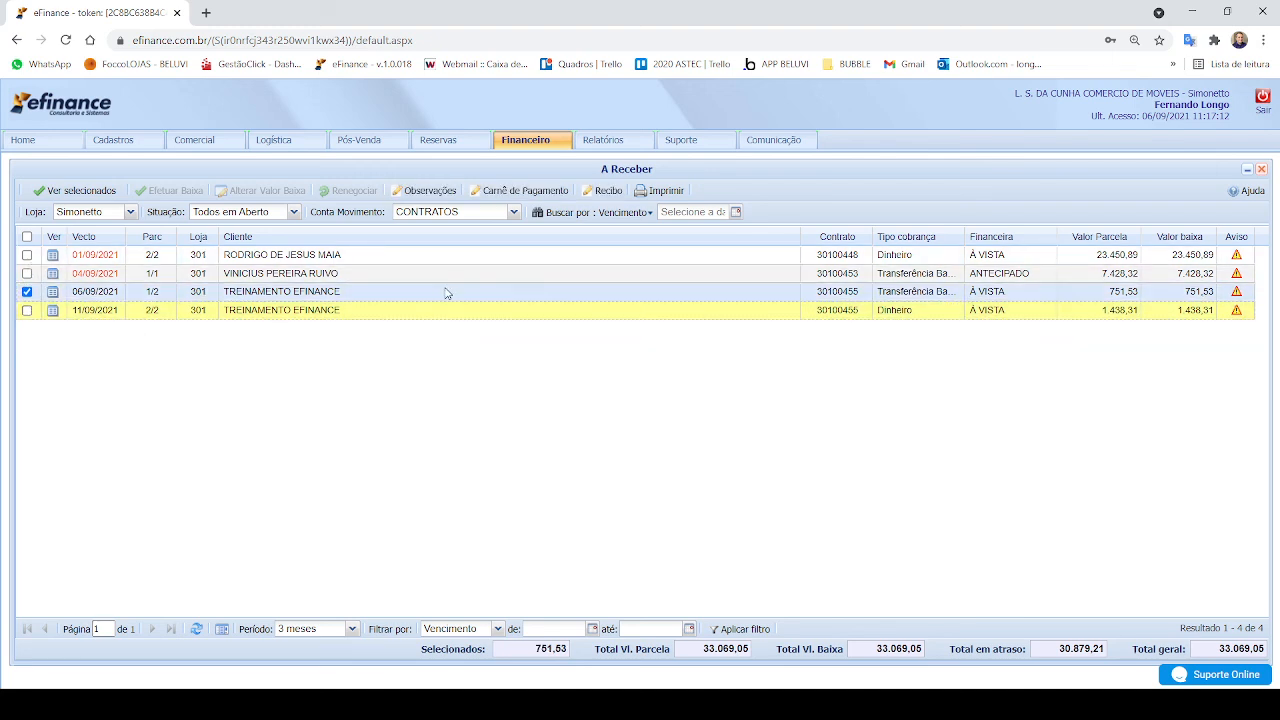
{"action": "left_click", "coordinate": [433, 191]}
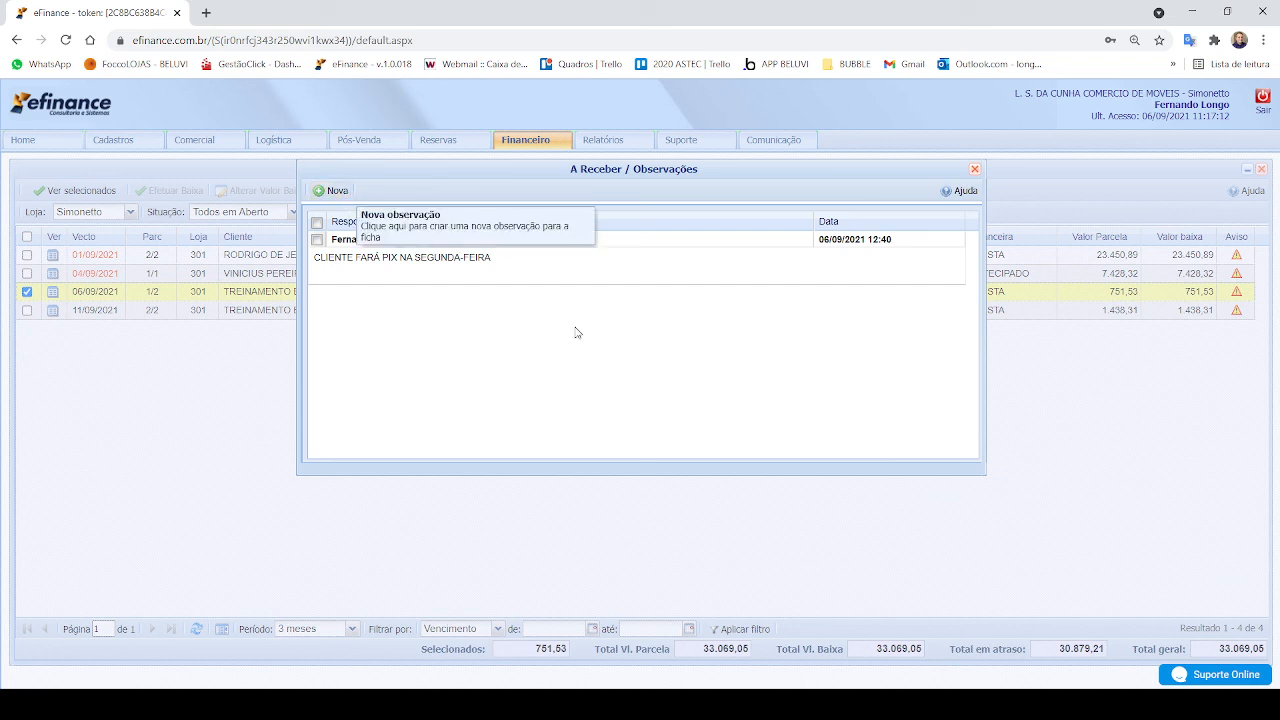
{"action": "left_click", "coordinate": [338, 192]}
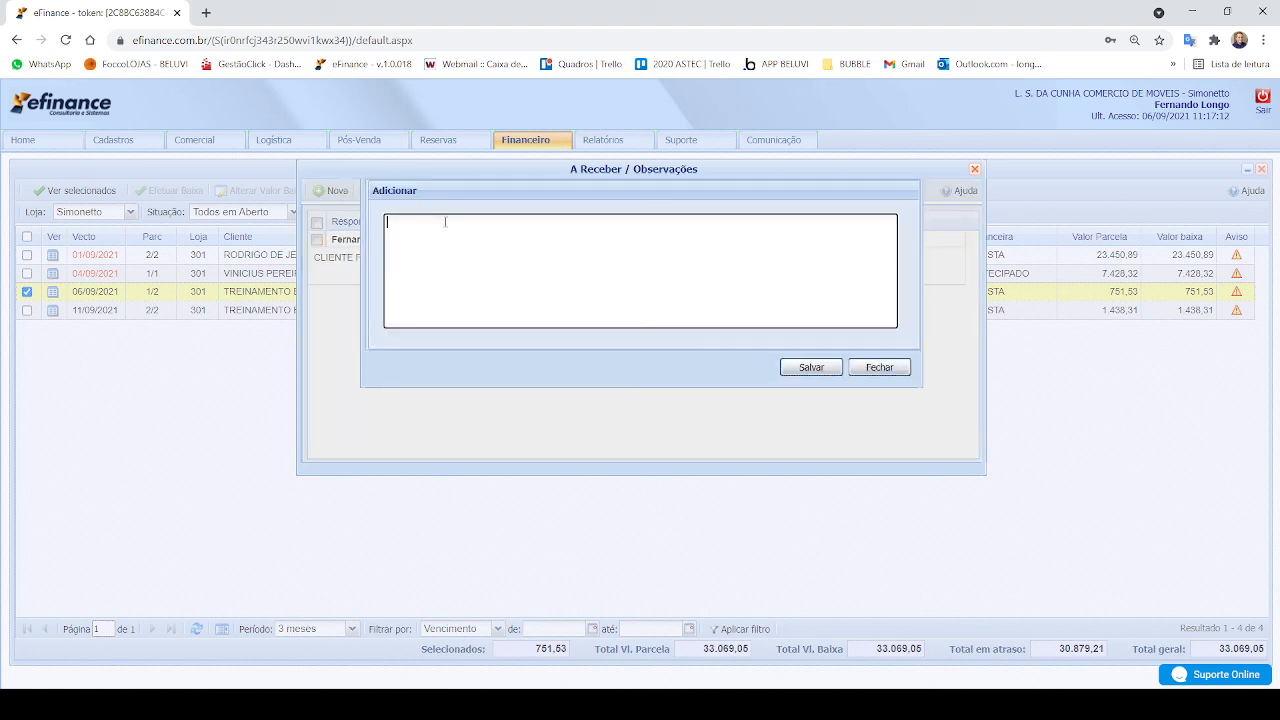
Step: Save the observation "CLIENTE REALIZOU PAGAMENTO POR PIX NESTA SEGUNDA-FEIRA" on installment 1/2
{"action": "type", "text": "CLIENTE REALIZOU PAGAMENT POR"}
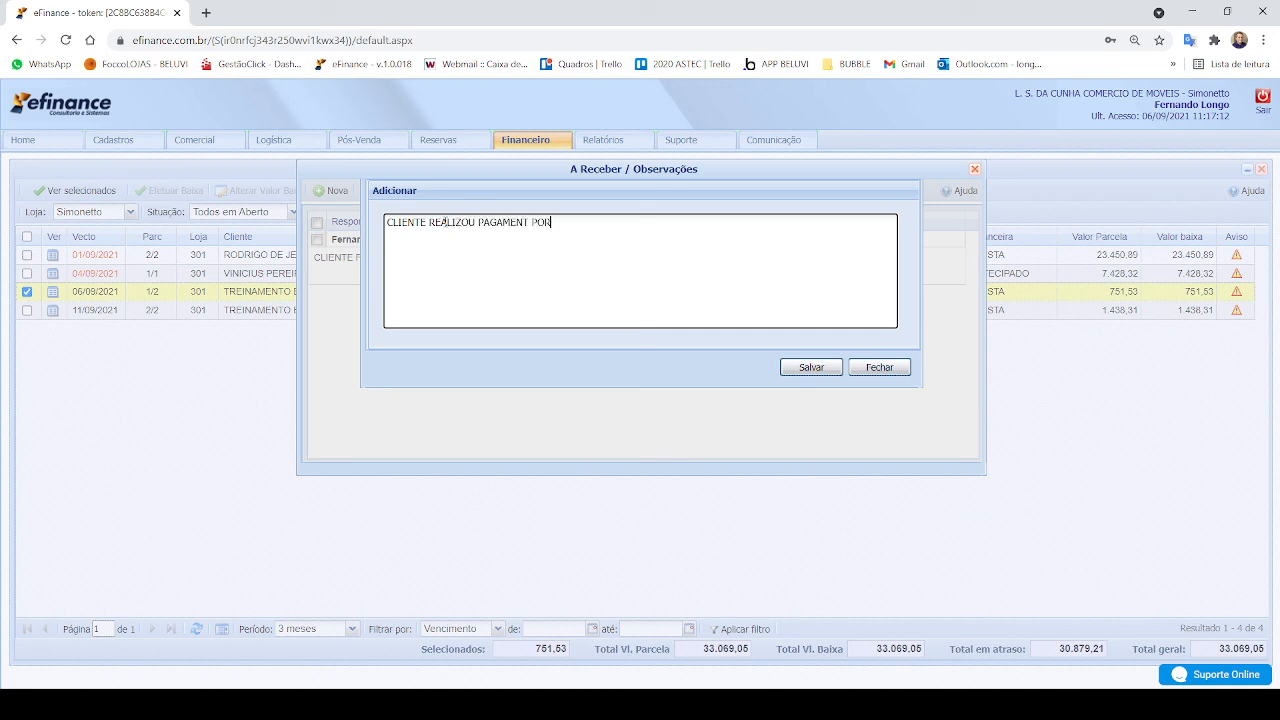
{"action": "key", "text": "BackSpace"}
{"action": "key", "text": "BackSpace"}
{"action": "key", "text": "BackSpace"}
{"action": "key", "text": "BackSpace"}
{"action": "type", "text": "O POR PIX NESTA SEGUNDA FEIRA"}
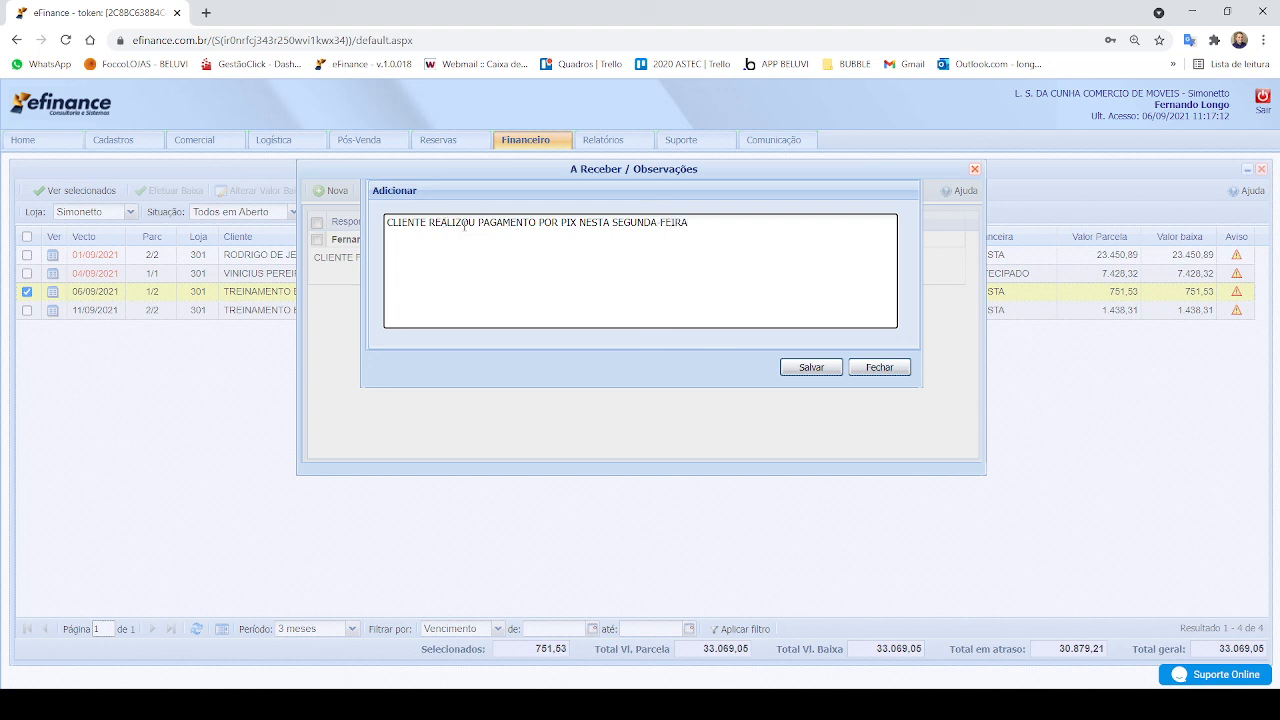
{"action": "left_click", "coordinate": [824, 369]}
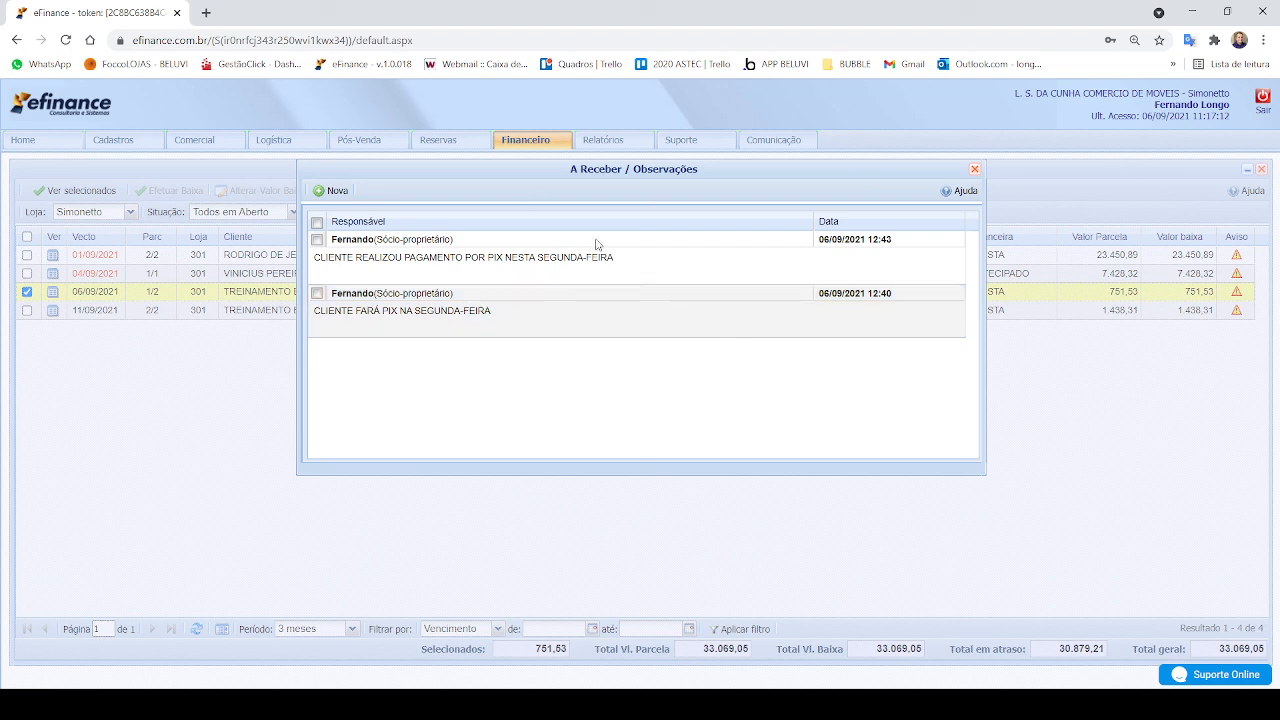
Step: Add the observation "CLIENTE FAR[A PIX NA QUARTA-FEIRA" to installment 1/2, save it and close its observations
{"action": "left_click", "coordinate": [438, 275]}
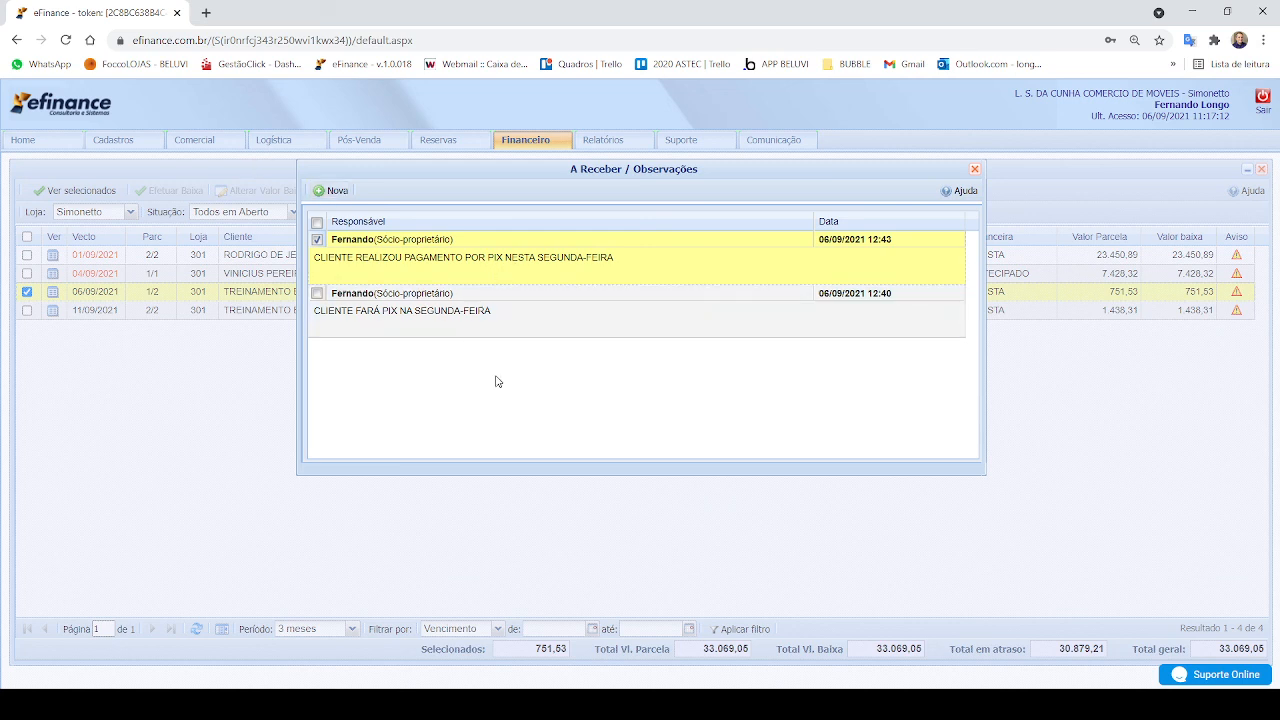
{"action": "left_click", "coordinate": [332, 191]}
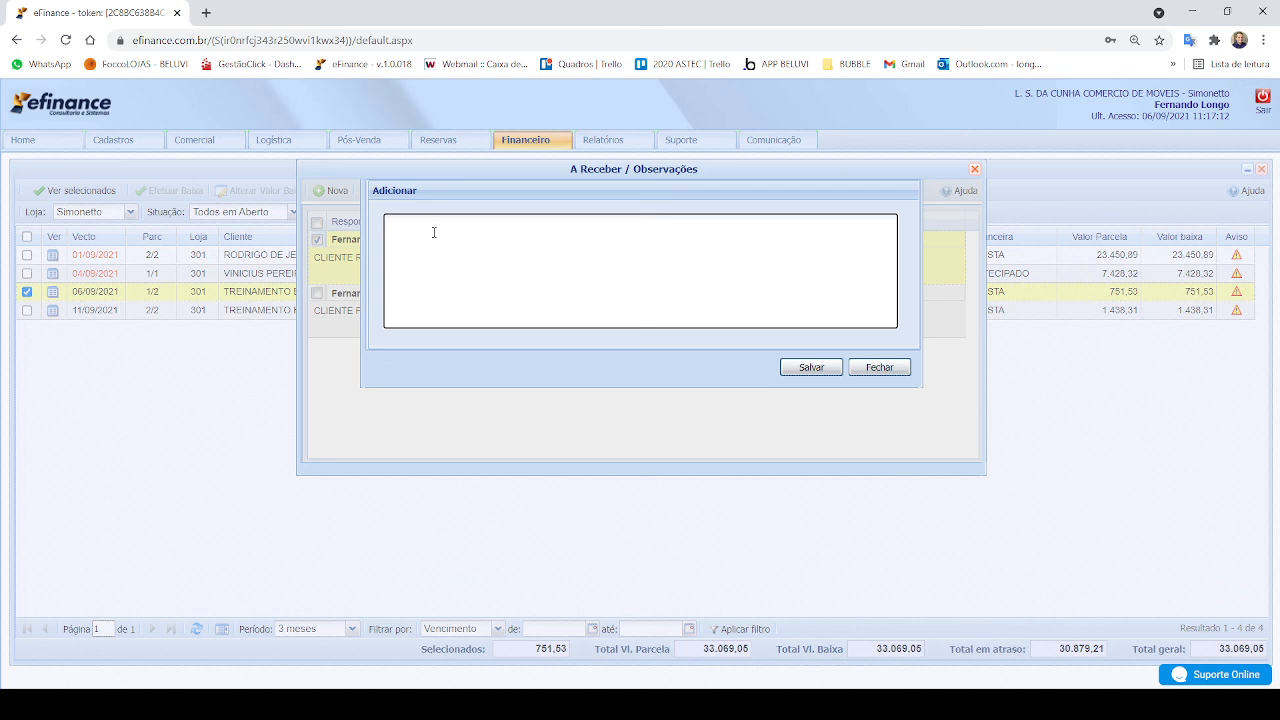
{"action": "type", "text": "CLIENTE FAR[A PIX NA QUARTA FEIRA"}
{"action": "left_click", "coordinate": [815, 370]}
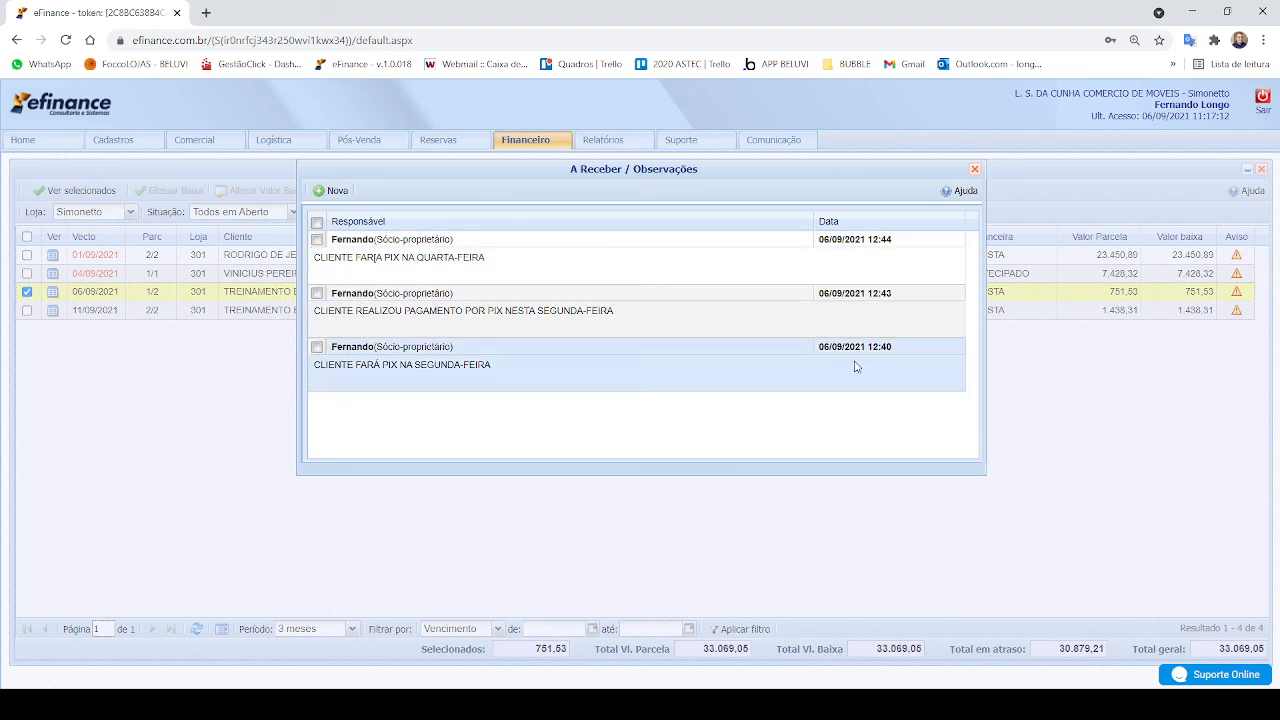
{"action": "left_click", "coordinate": [974, 171]}
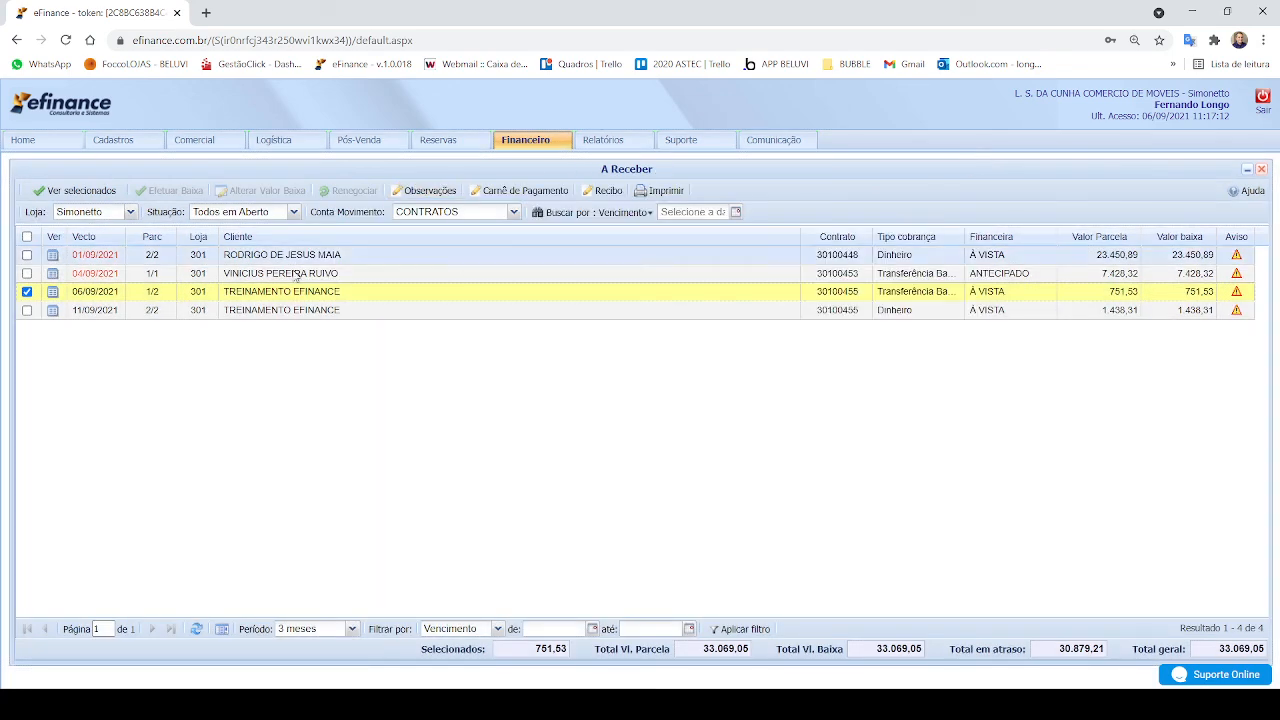
Step: Select only TREINAMENTO EFINANCE's installment 2/2 due 11/09/2021 and start a new observation for it
{"action": "left_click", "coordinate": [27, 310]}
{"action": "left_click", "coordinate": [27, 291]}
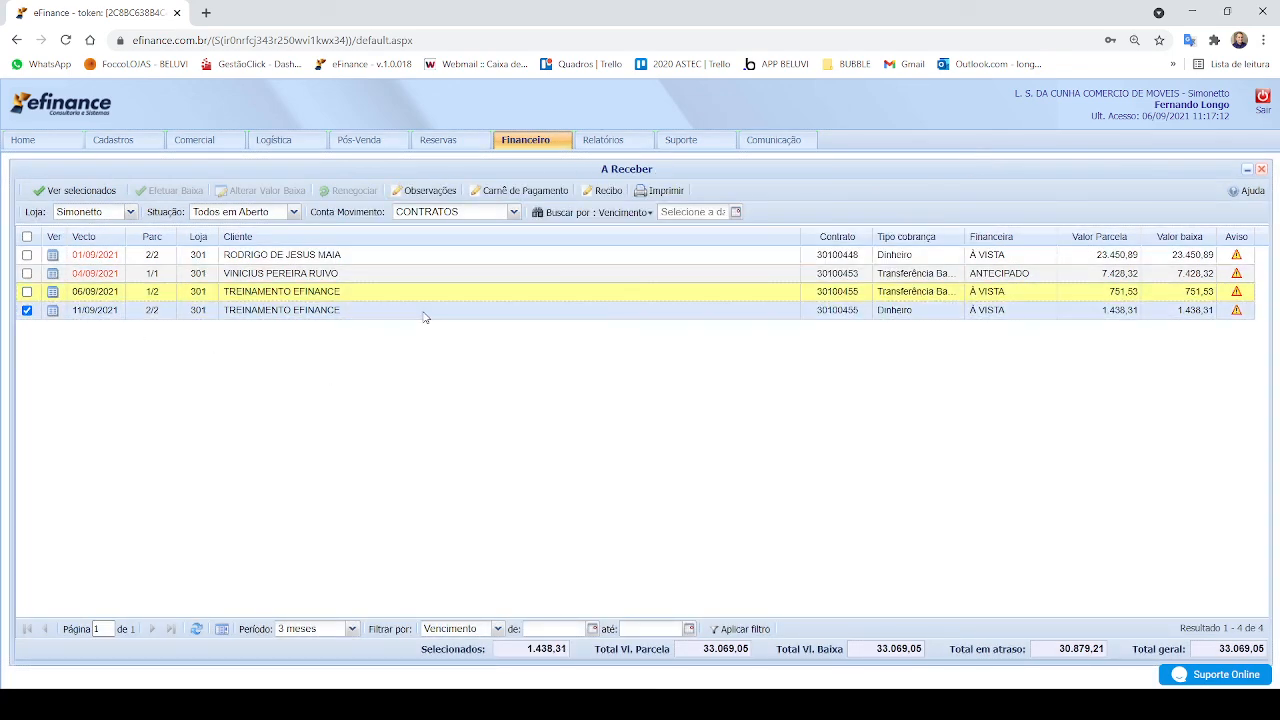
{"action": "left_click", "coordinate": [423, 191]}
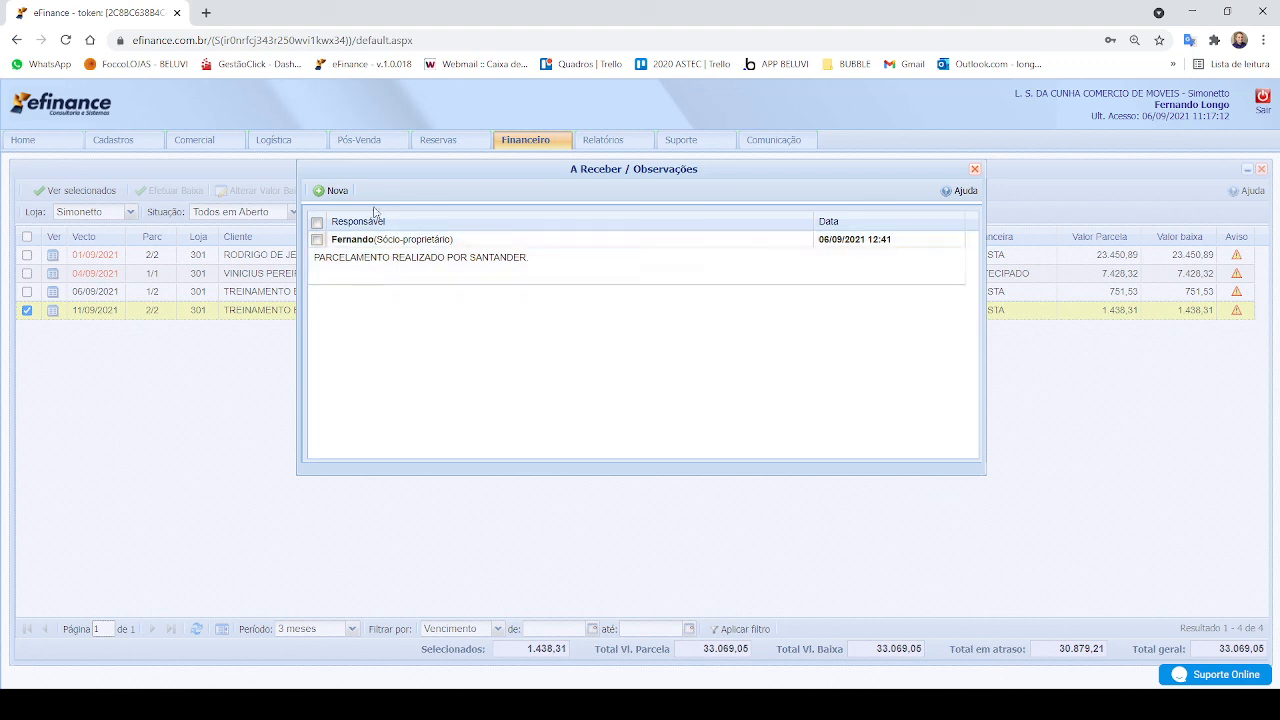
{"action": "left_click", "coordinate": [329, 190]}
{"action": "left_click", "coordinate": [362, 204]}
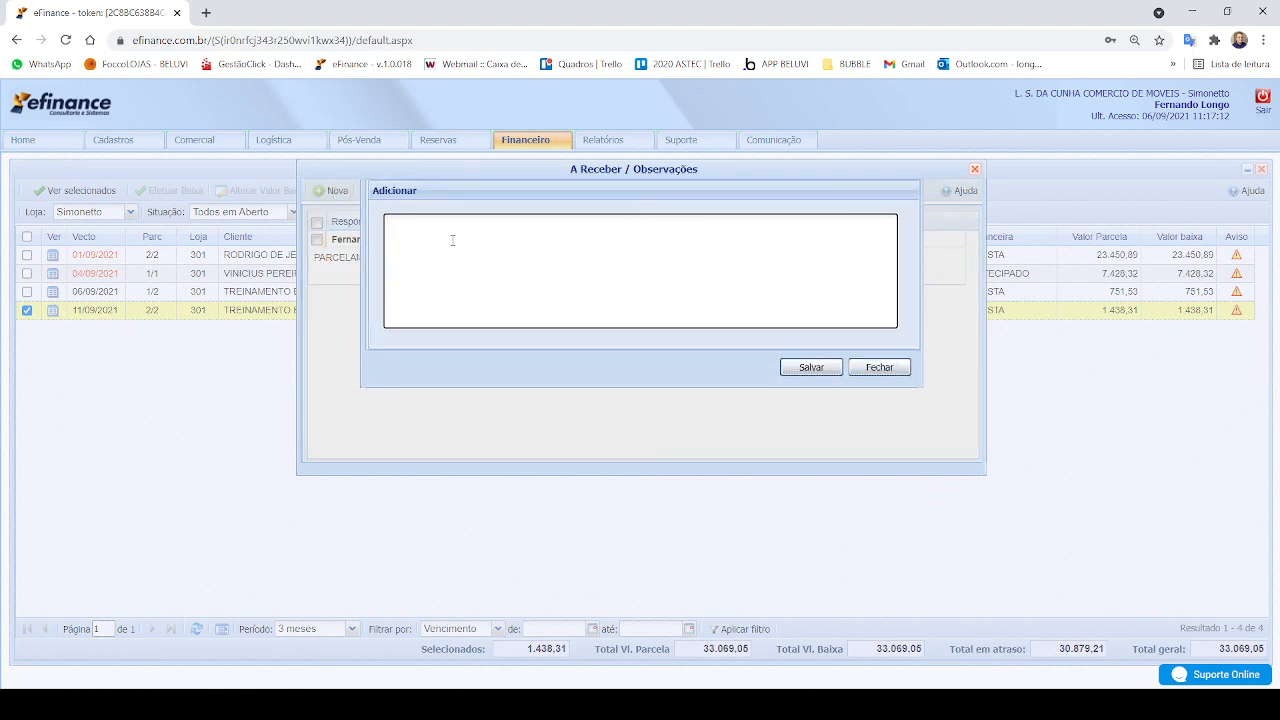
{"action": "type", "text": "LOSANGO - PENDENTE CLIENTE ASSINAR"}
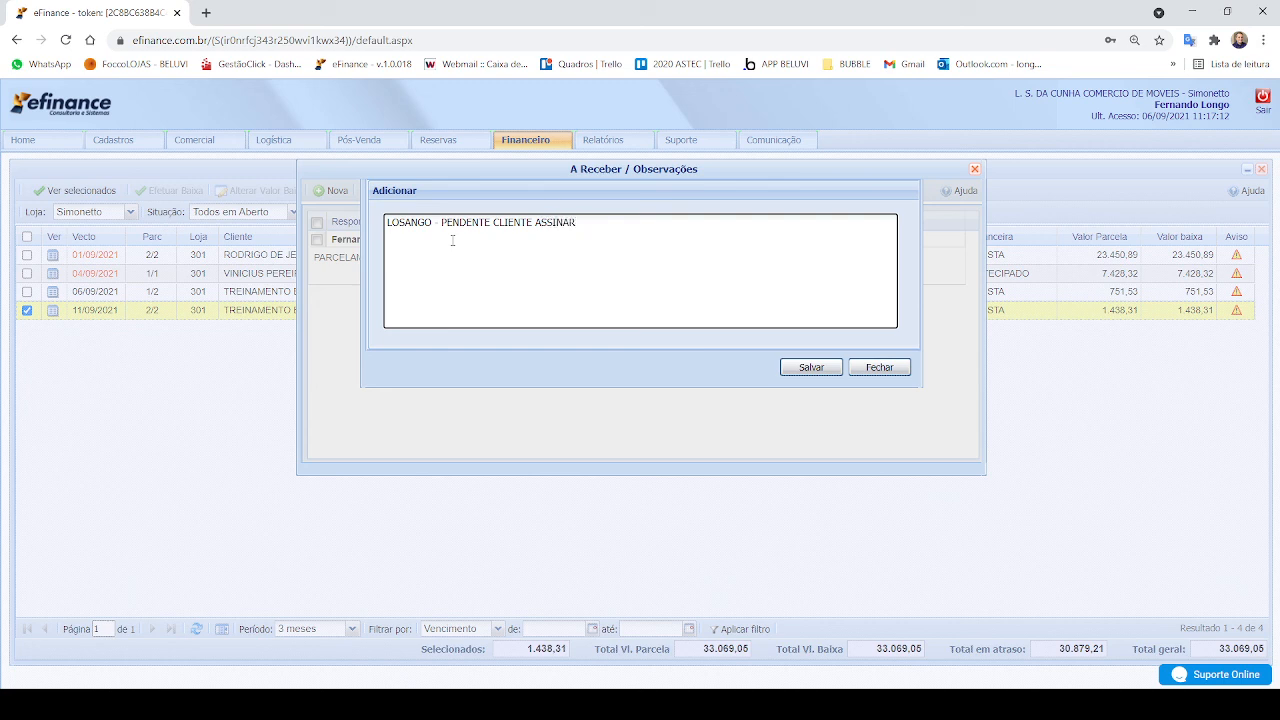
Step: Save the observation "LOSANGO - PENDENTE CLIENTE ASSINAR FICHA E ENVIAR DOCUMENTO - AMANHÃ" on installment 2/2
{"action": "type", "text": "FICHA E ENVIAR DOCUMENTO"}
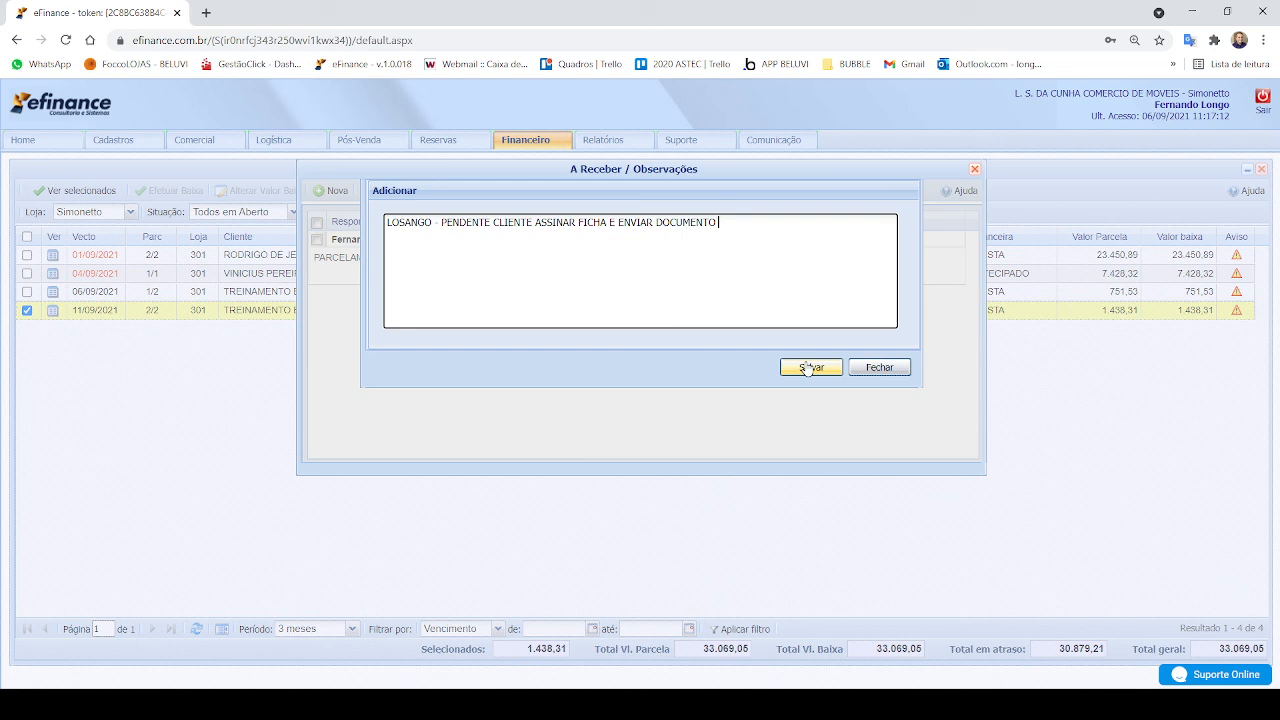
{"action": "type", "text": "- AMANHÃ"}
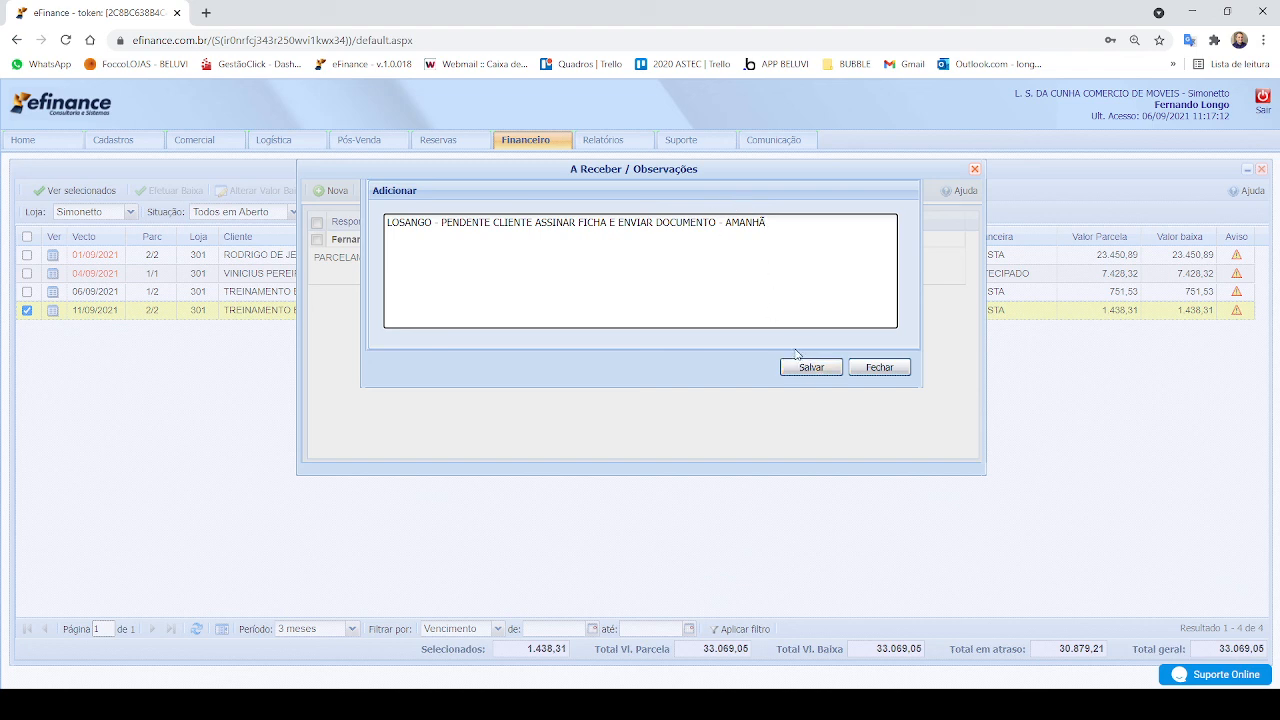
{"action": "left_click", "coordinate": [796, 369]}
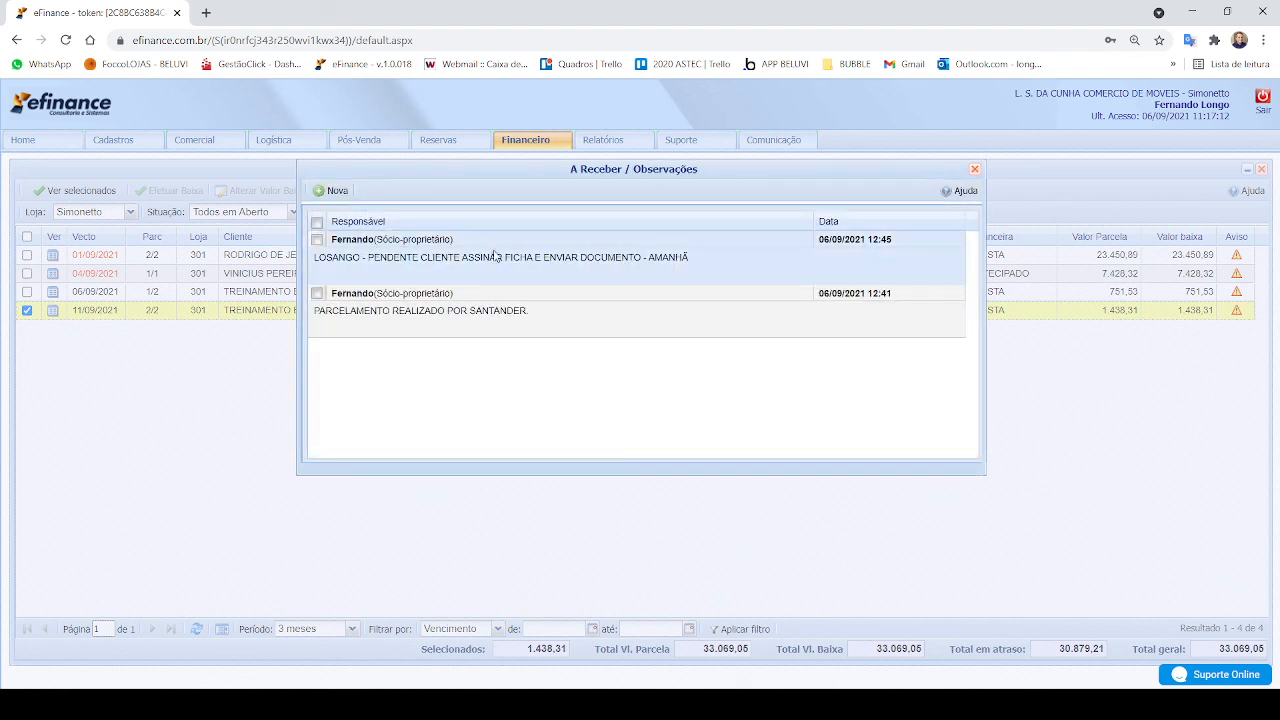
Step: Add a further observation "LOSANGO - FINALIZADA" to installment 2/2, save it and close its observations
{"action": "left_click", "coordinate": [495, 256]}
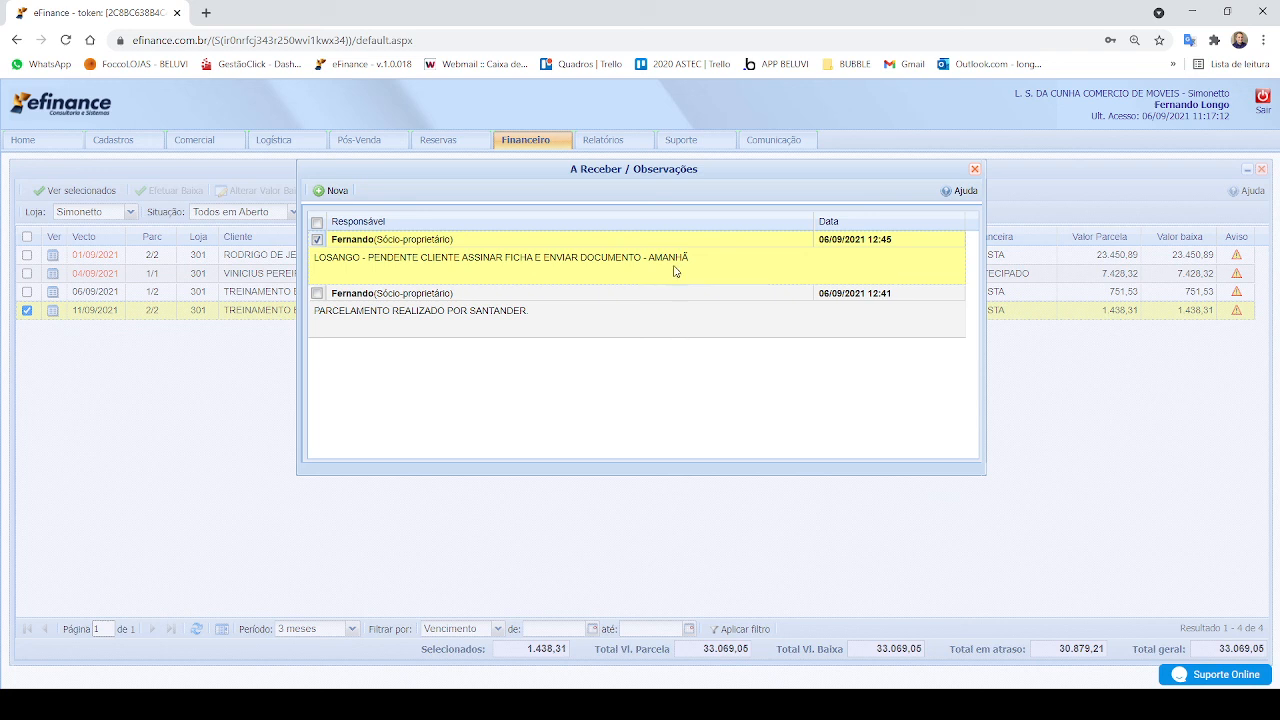
{"action": "left_click", "coordinate": [336, 191]}
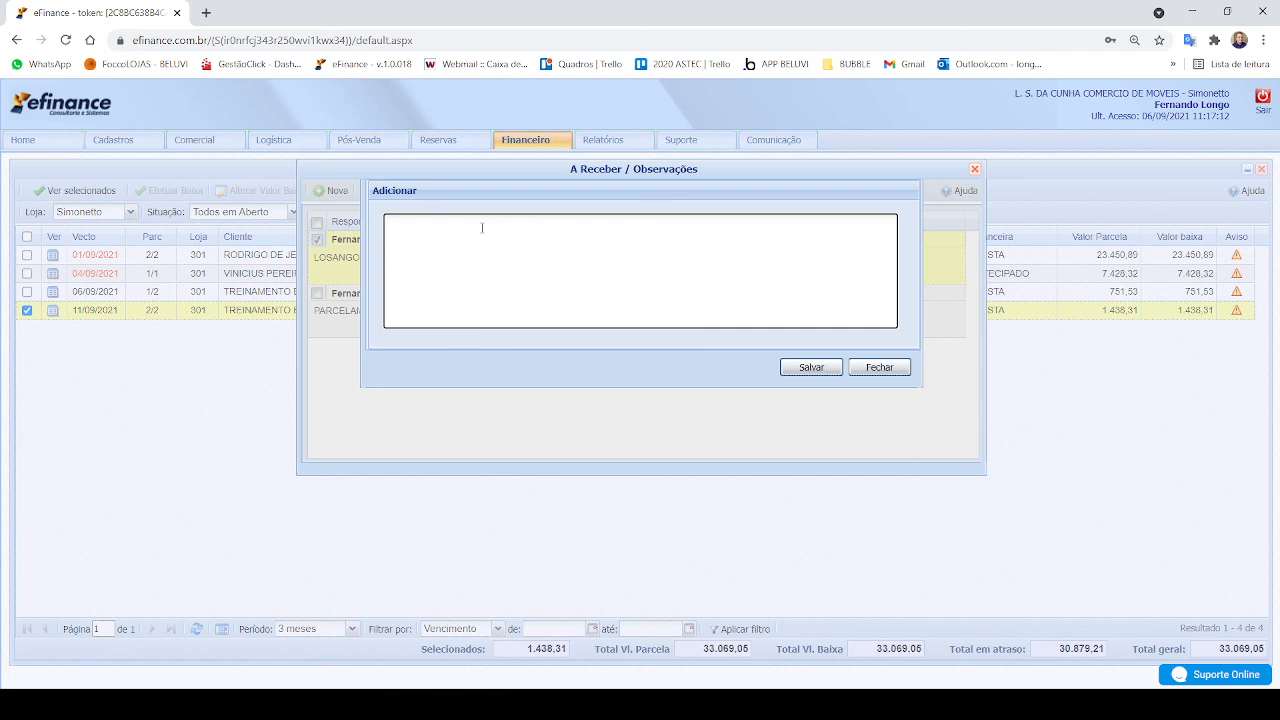
{"action": "type", "text": "LOSANGO"}
{"action": "type", "text": "FINALIZADA"}
{"action": "left_click", "coordinate": [811, 367]}
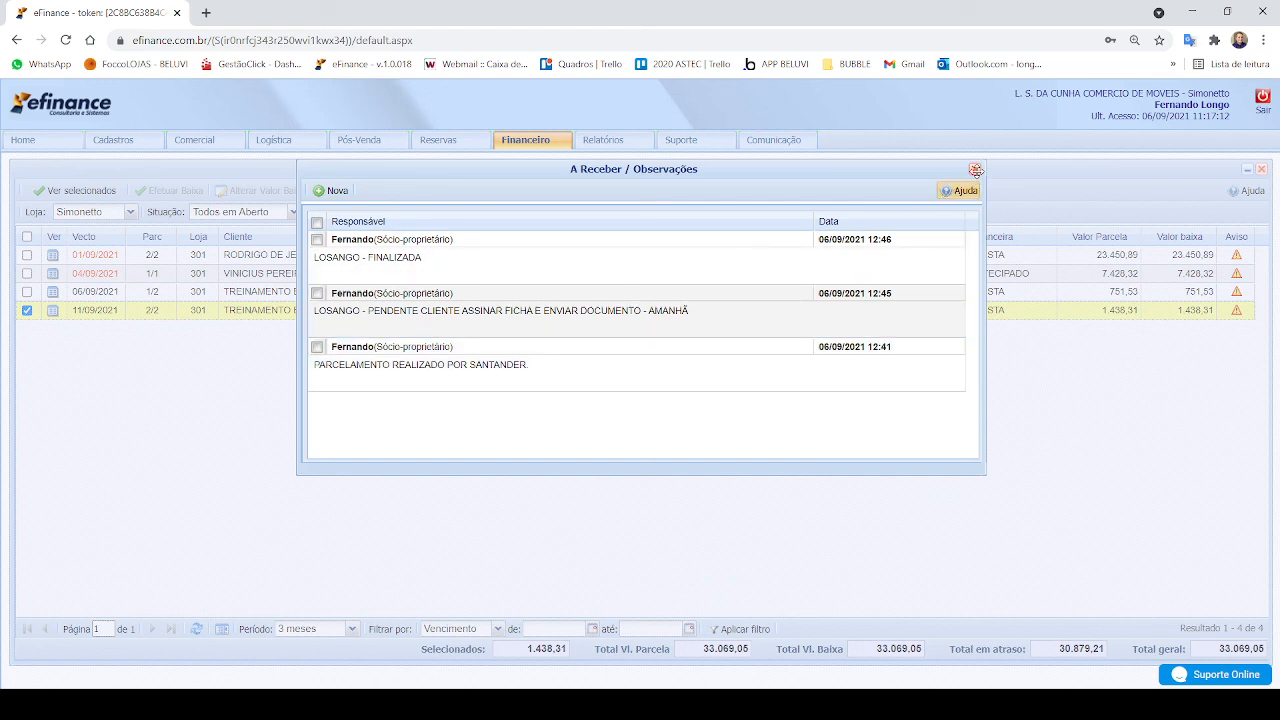
{"action": "left_click", "coordinate": [976, 171]}
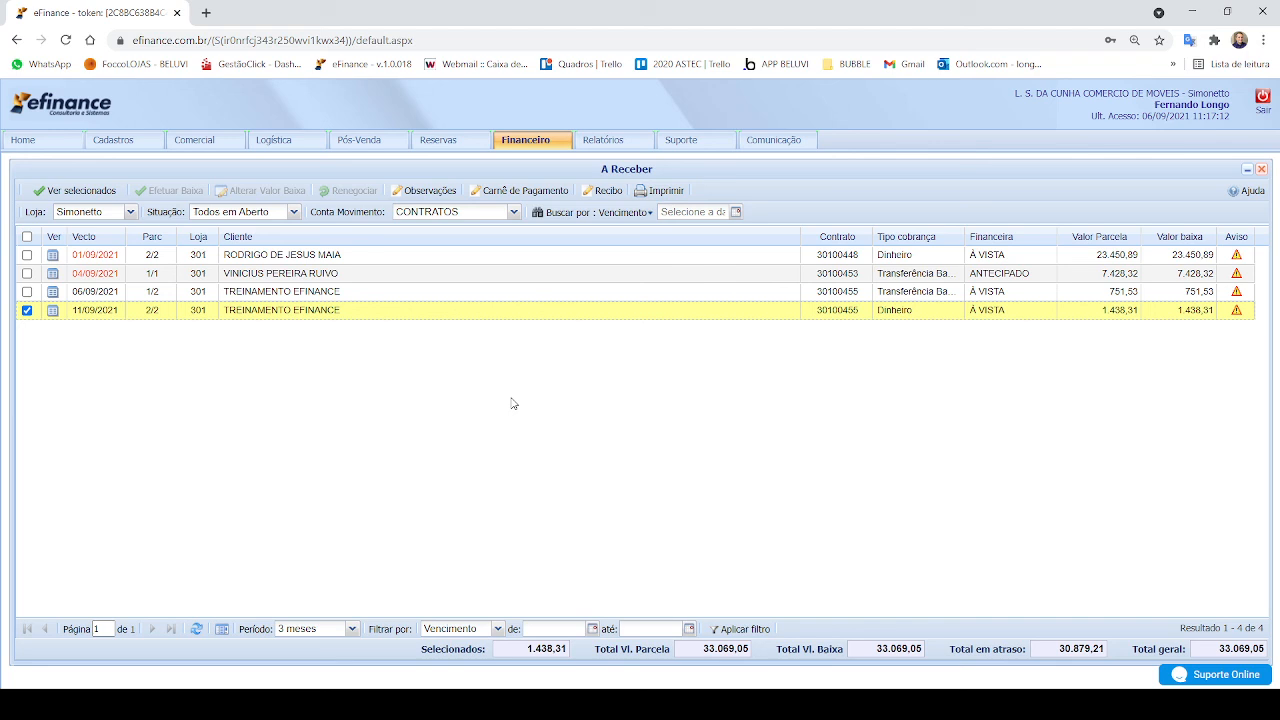
Step: Change the selection to only TREINAMENTO EFINANCE's installment 1/2 due 06/09/2021
{"action": "left_click", "coordinate": [27, 293]}
{"action": "left_click", "coordinate": [27, 312]}
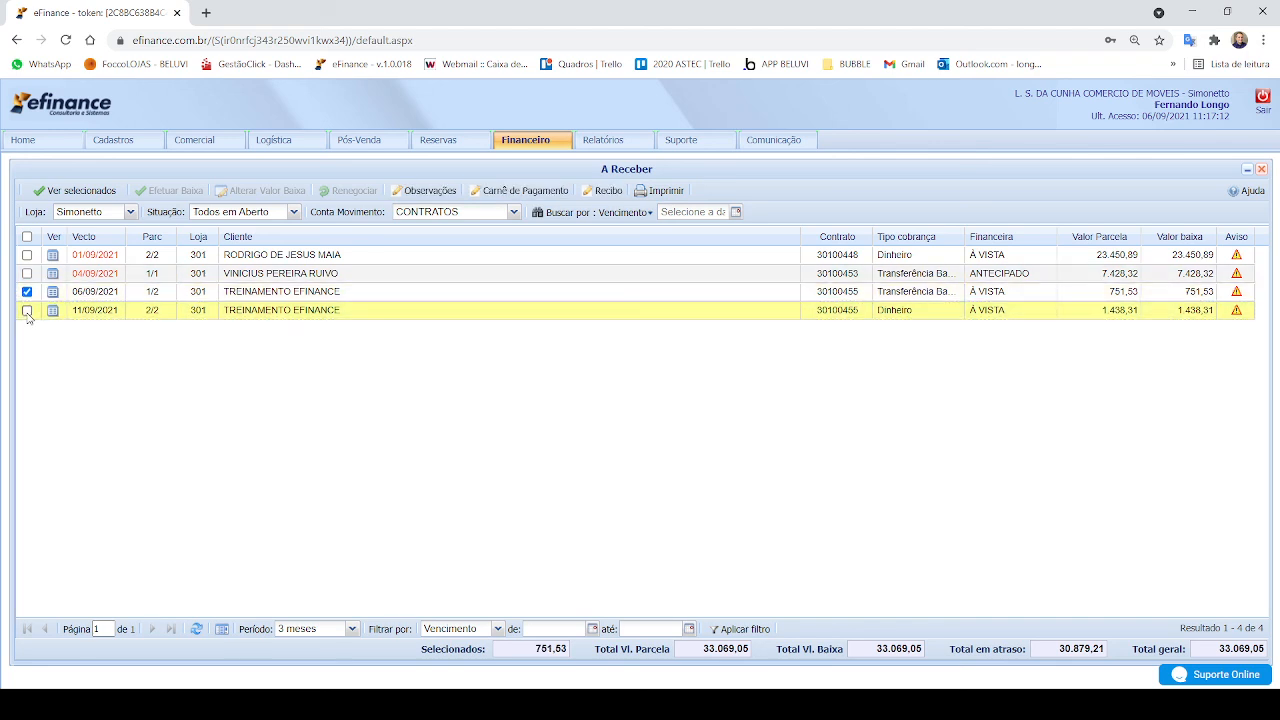